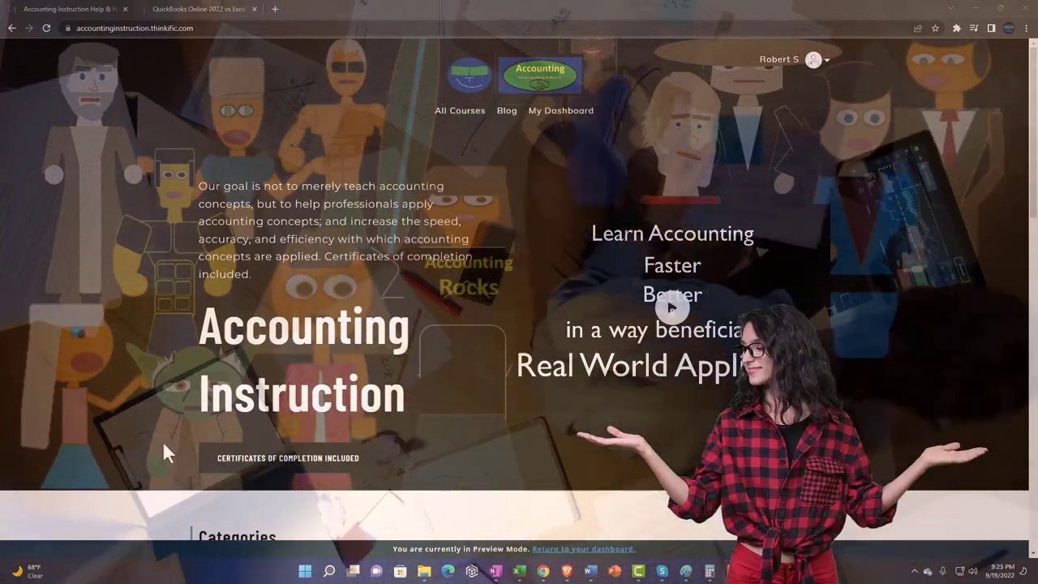
Browse the accounting course categories and look through the lesson sections of the QuickBooks Online 2022 course.
{"action": "scroll", "coordinate": [154, 448], "scroll_direction": "down", "scroll_amount": 4}
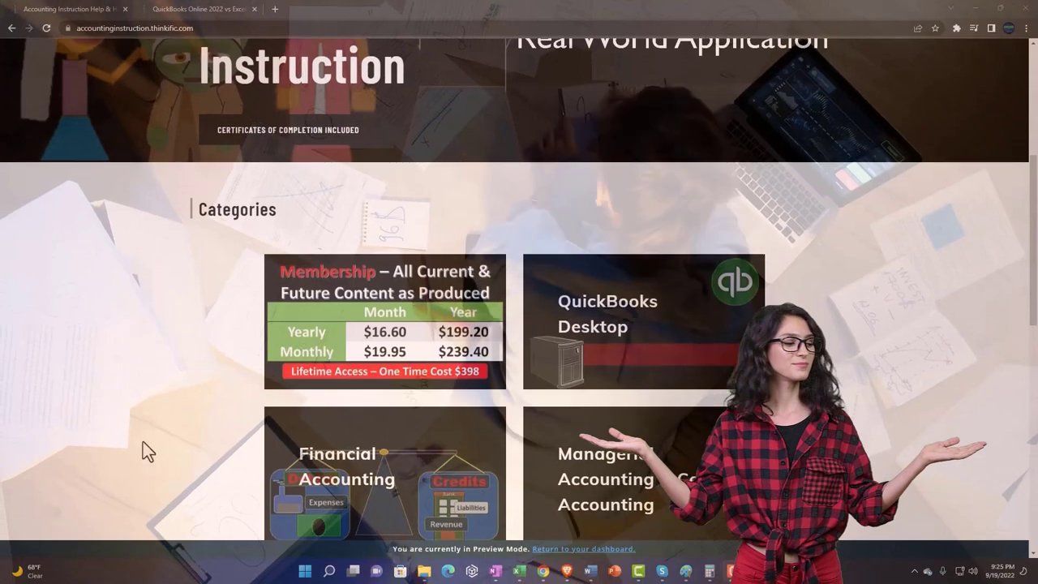
{"action": "scroll", "coordinate": [143, 444], "scroll_direction": "down", "scroll_amount": 3}
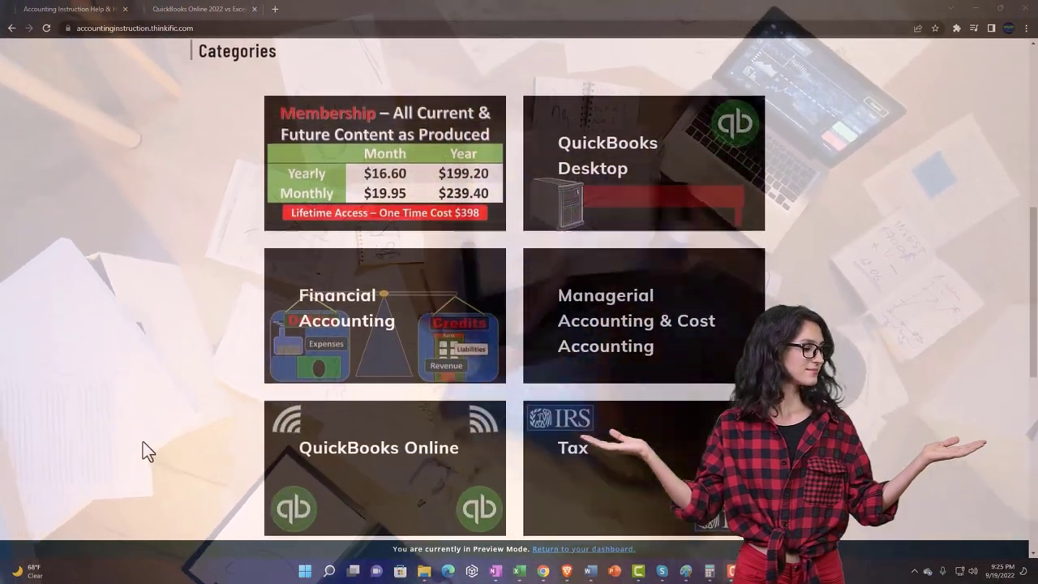
{"action": "scroll", "coordinate": [143, 443], "scroll_direction": "down", "scroll_amount": 5}
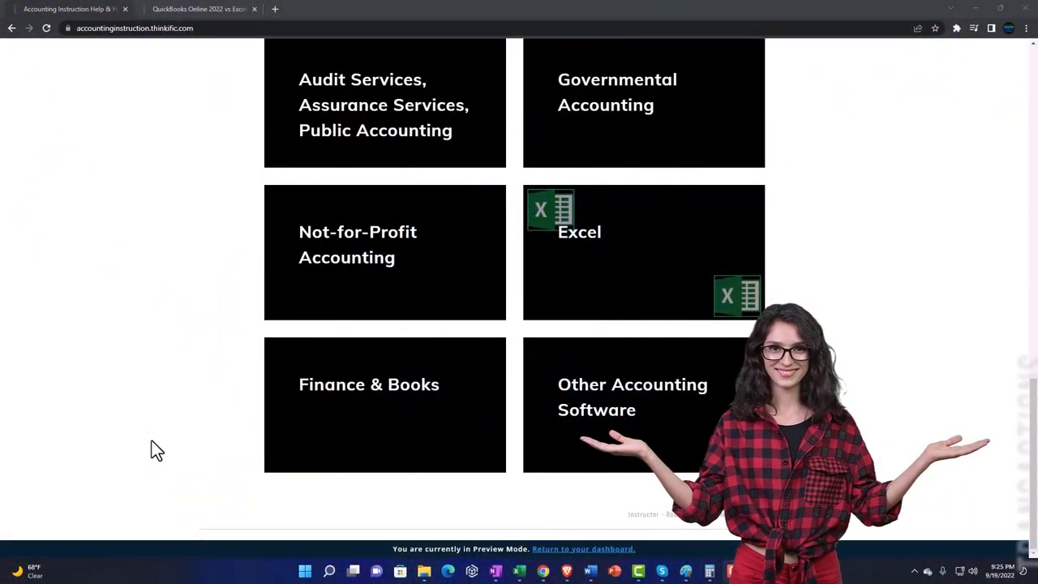
{"action": "left_click", "coordinate": [185, 9]}
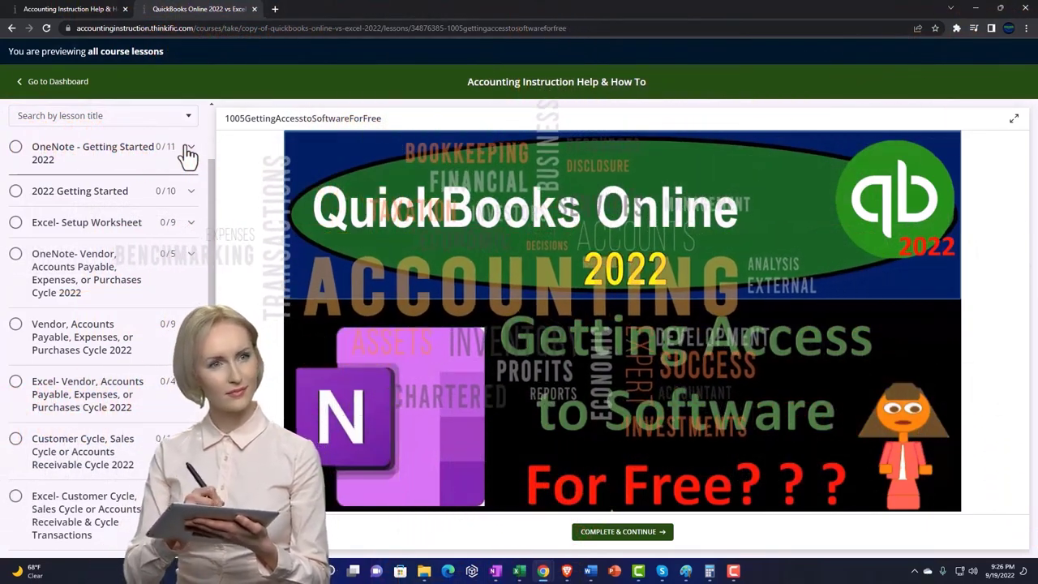
{"action": "left_click", "coordinate": [186, 150]}
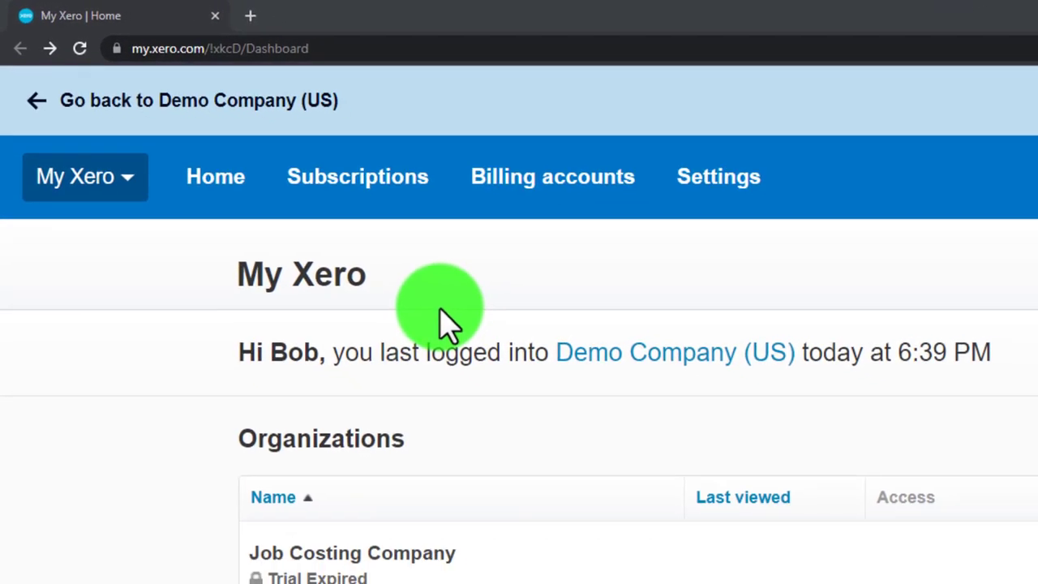
Open Demo Company (US) from the My Xero organizations page.
{"action": "key", "text": "ctrl+plus"}
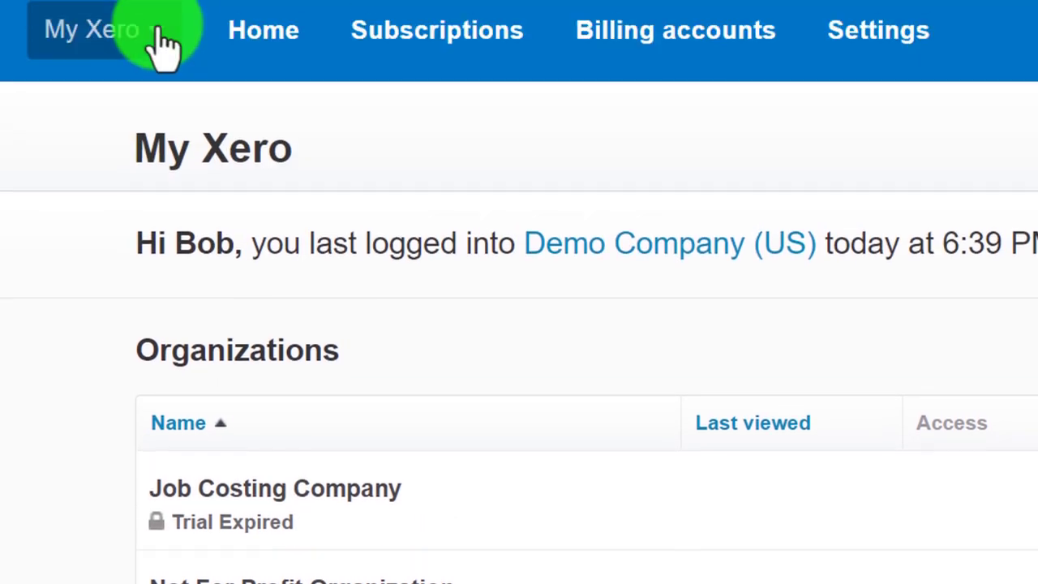
{"action": "left_click", "coordinate": [162, 45]}
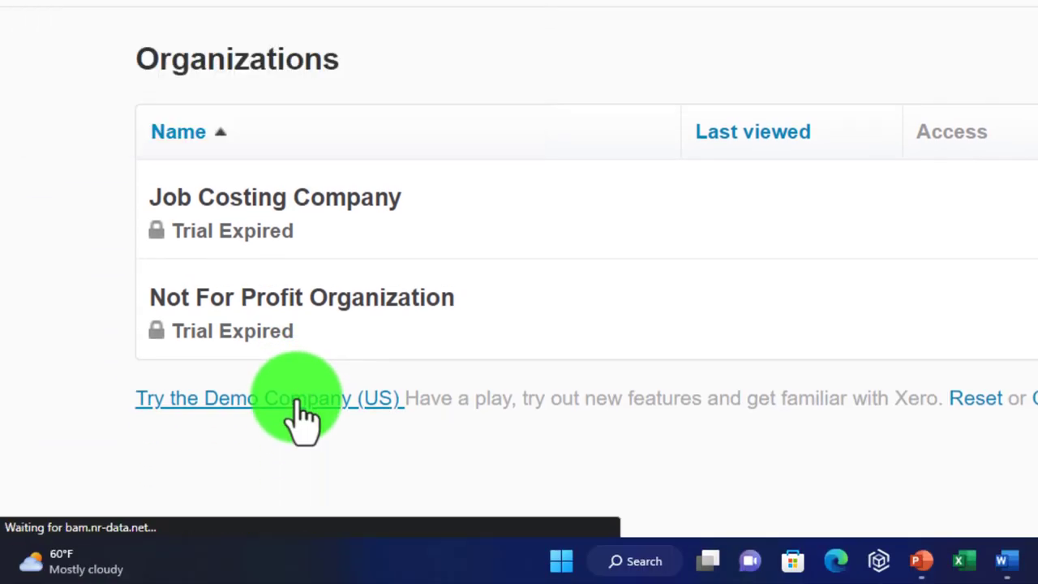
{"action": "left_click", "coordinate": [302, 416]}
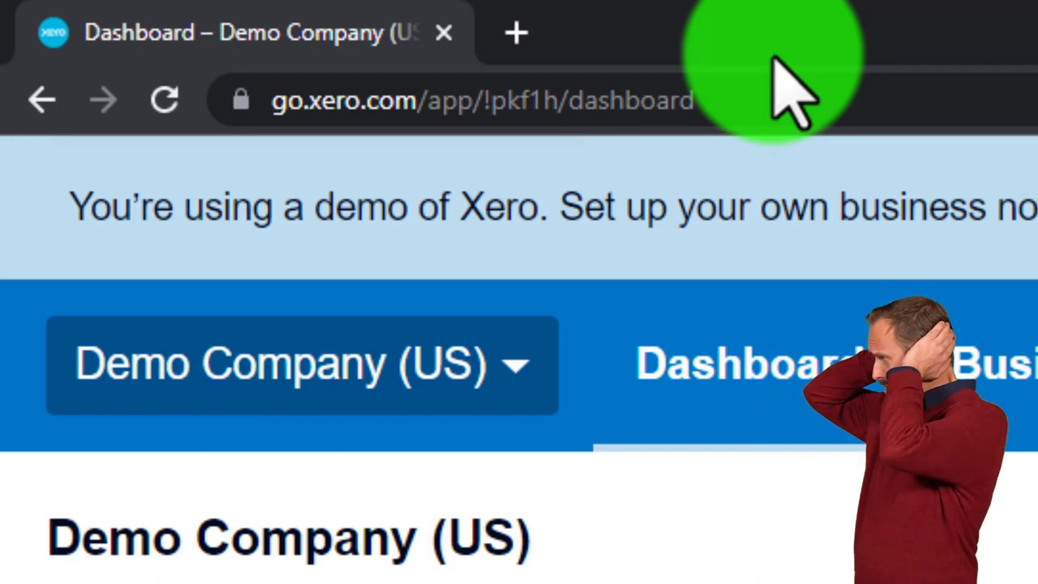
Duplicate the dashboard's browser tab and open the Balance Sheet report in the copy.
{"action": "right_click", "coordinate": [321, 31]}
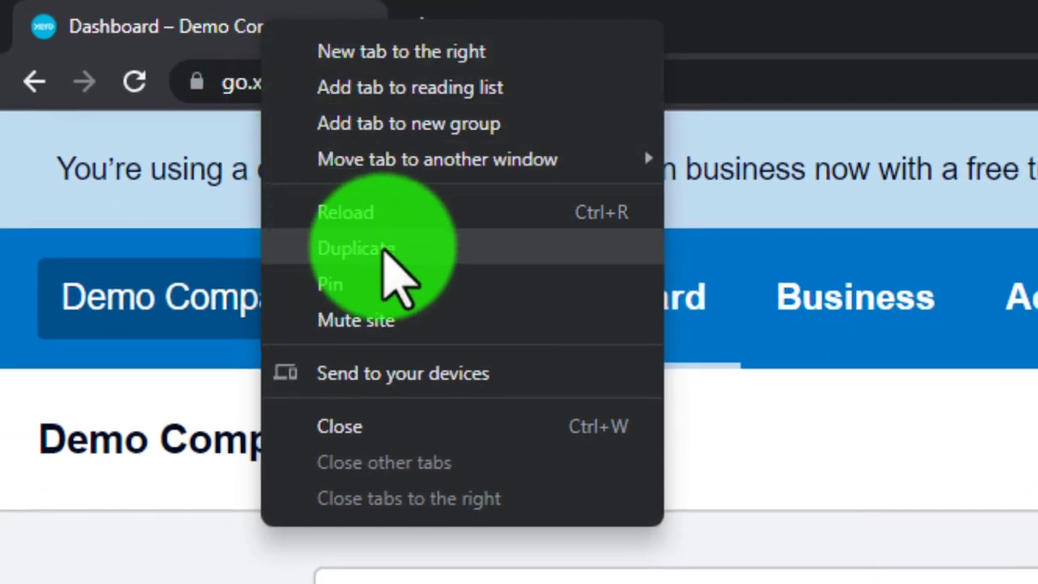
{"action": "left_click", "coordinate": [381, 254]}
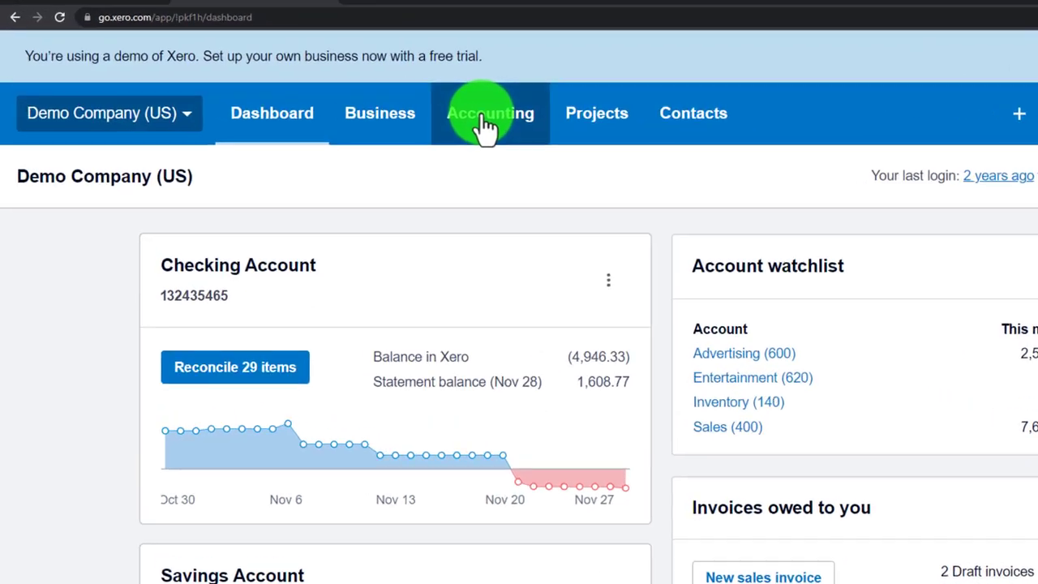
{"action": "left_click", "coordinate": [485, 125]}
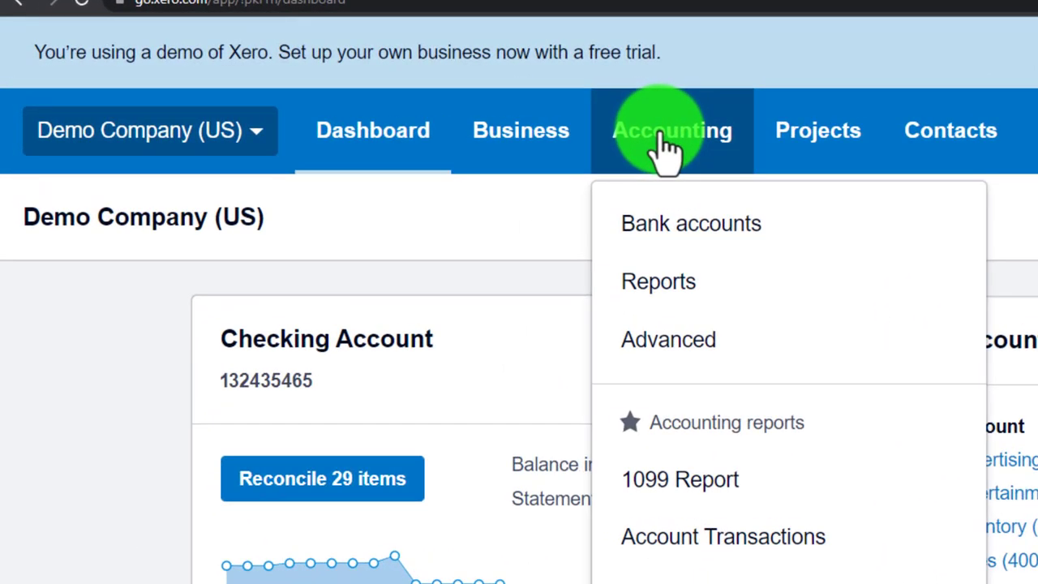
{"action": "left_click", "coordinate": [673, 284]}
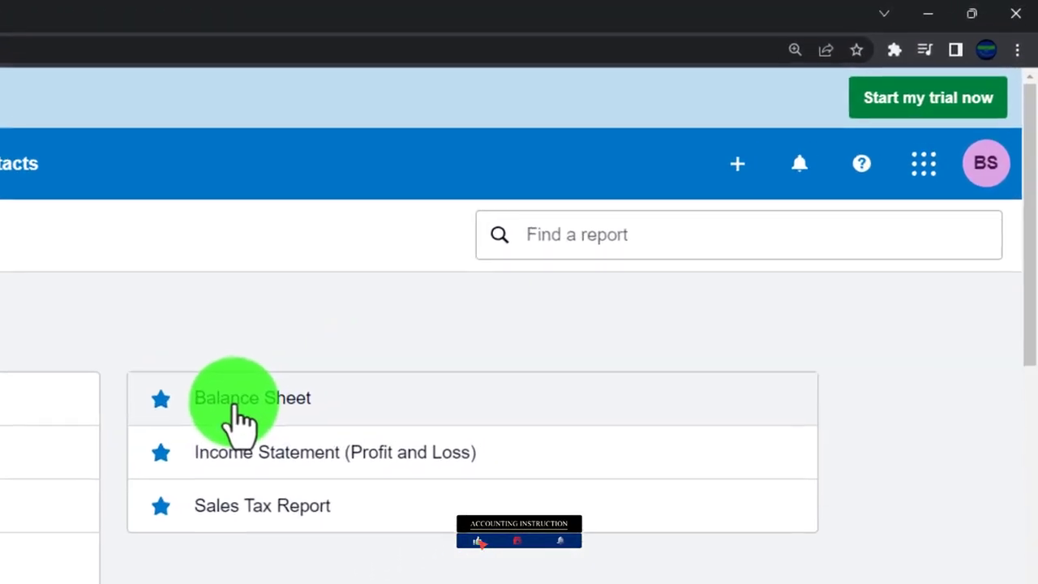
{"action": "left_click", "coordinate": [241, 420]}
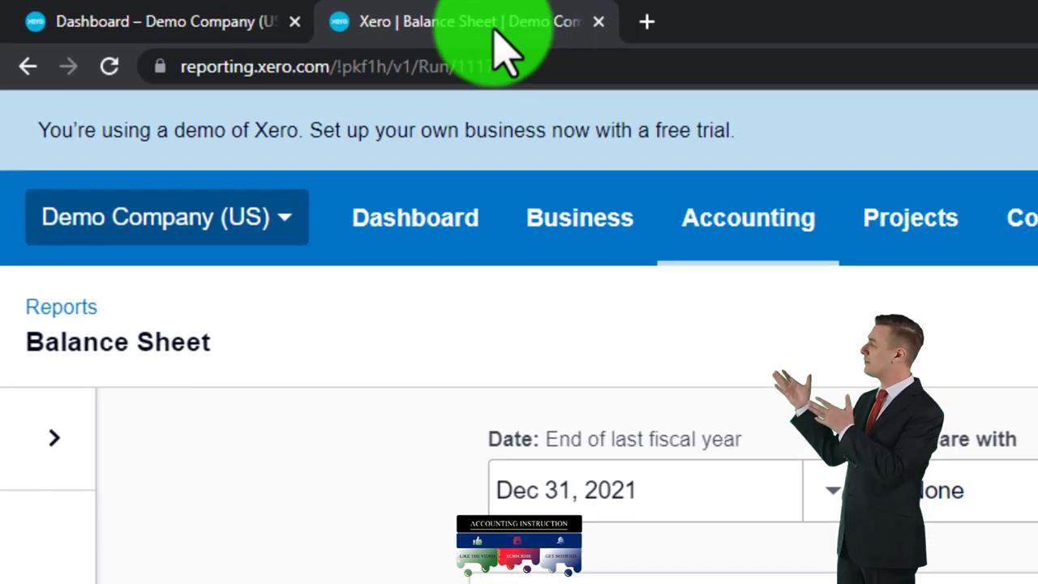
Duplicate the Balance Sheet's browser tab and open the Income Statement (Profit and Loss) report in the copy.
{"action": "right_click", "coordinate": [495, 41]}
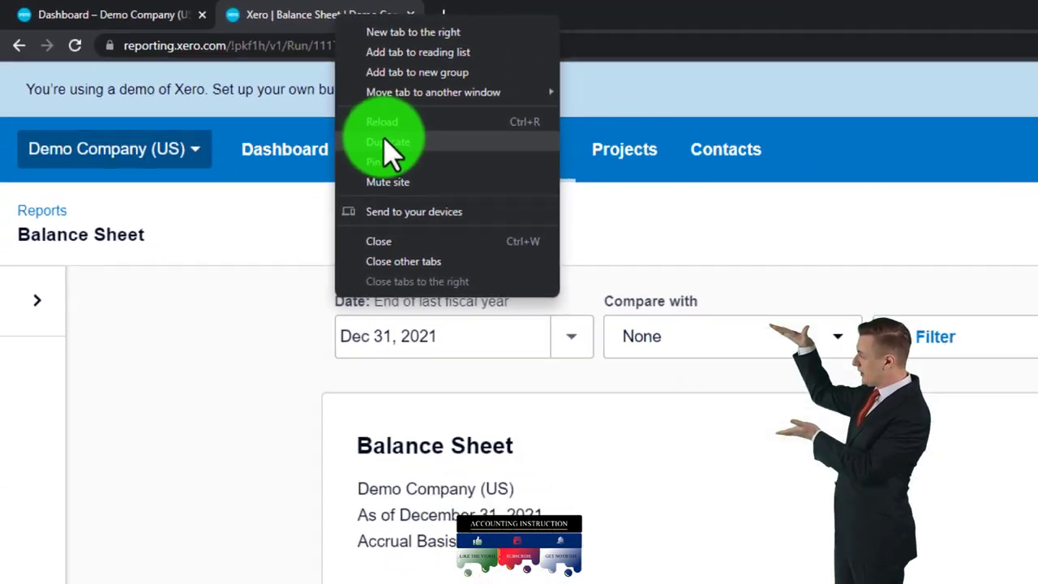
{"action": "left_click", "coordinate": [386, 141]}
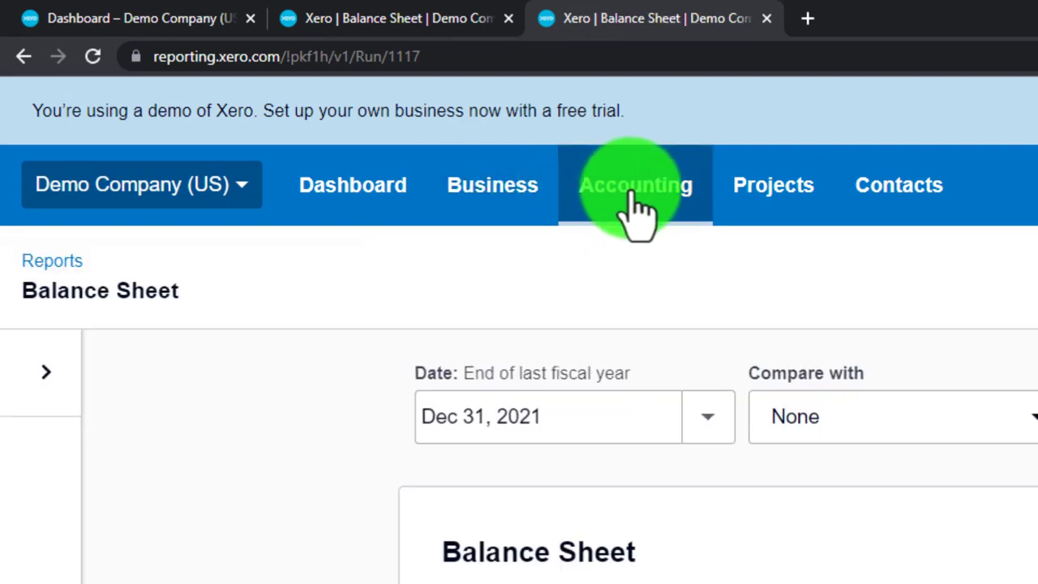
{"action": "left_click", "coordinate": [638, 210]}
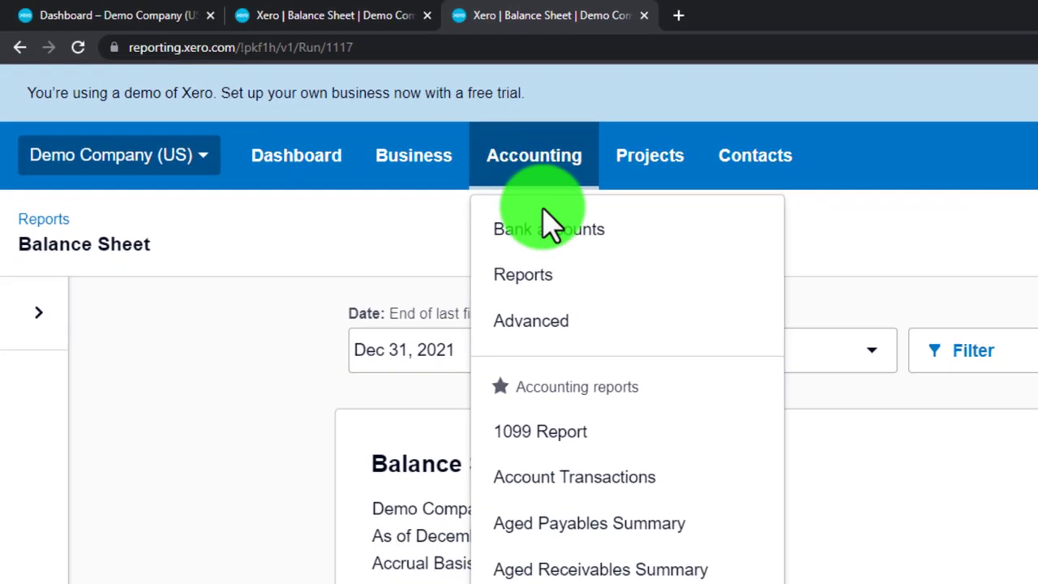
{"action": "left_click", "coordinate": [373, 190]}
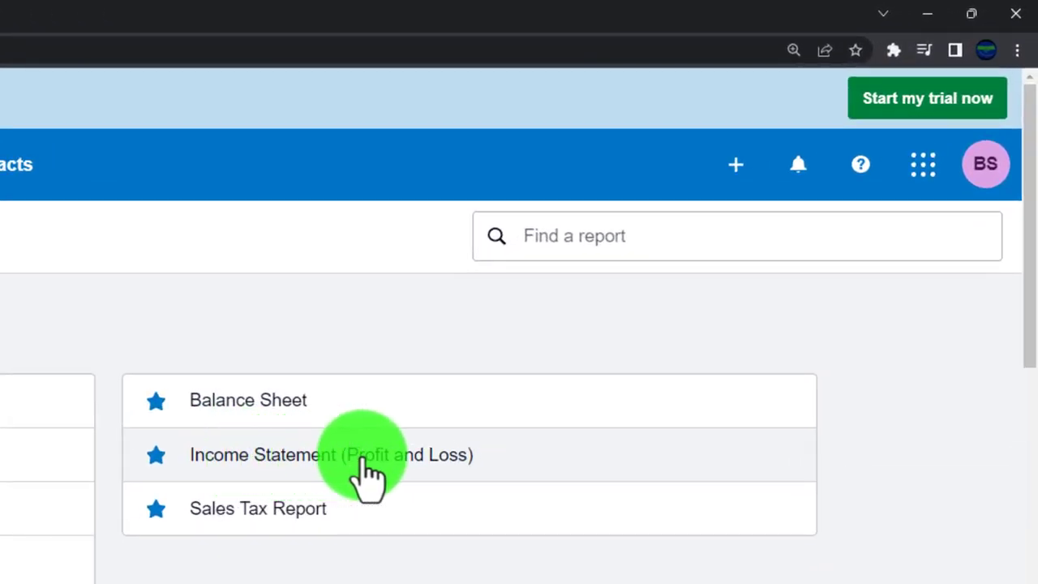
{"action": "left_click", "coordinate": [369, 470]}
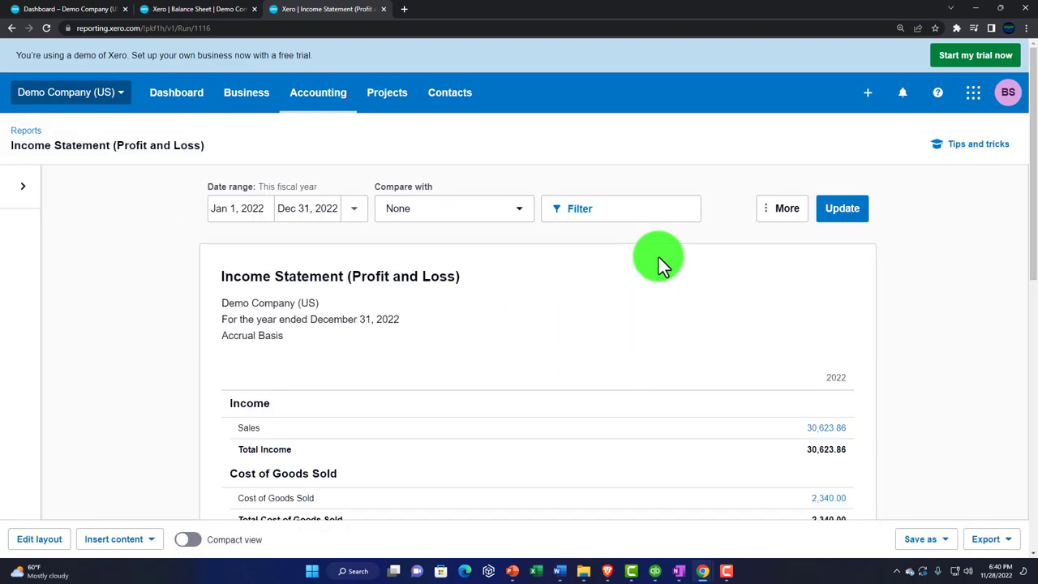
Set the start date of the Income Statement's date range to Jan 1, 2021.
{"action": "left_click", "coordinate": [259, 212]}
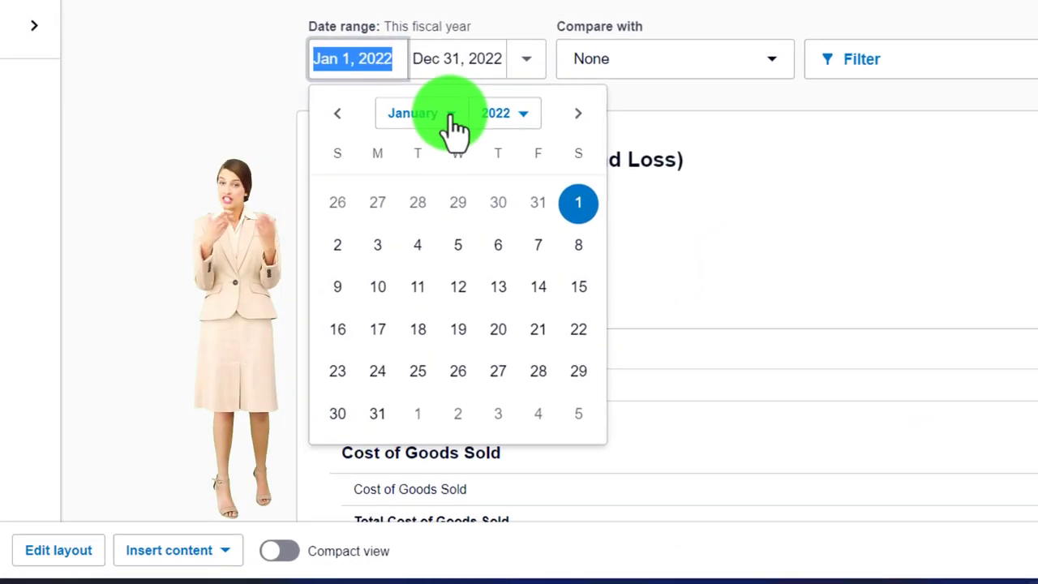
{"action": "left_click", "coordinate": [430, 114]}
{"action": "left_click", "coordinate": [430, 114]}
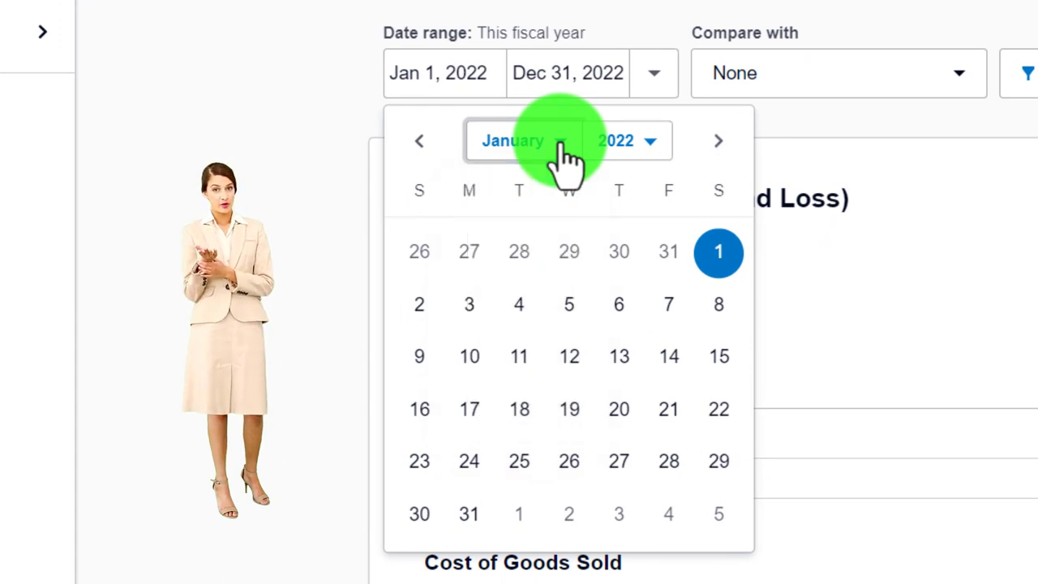
{"action": "left_click", "coordinate": [649, 151]}
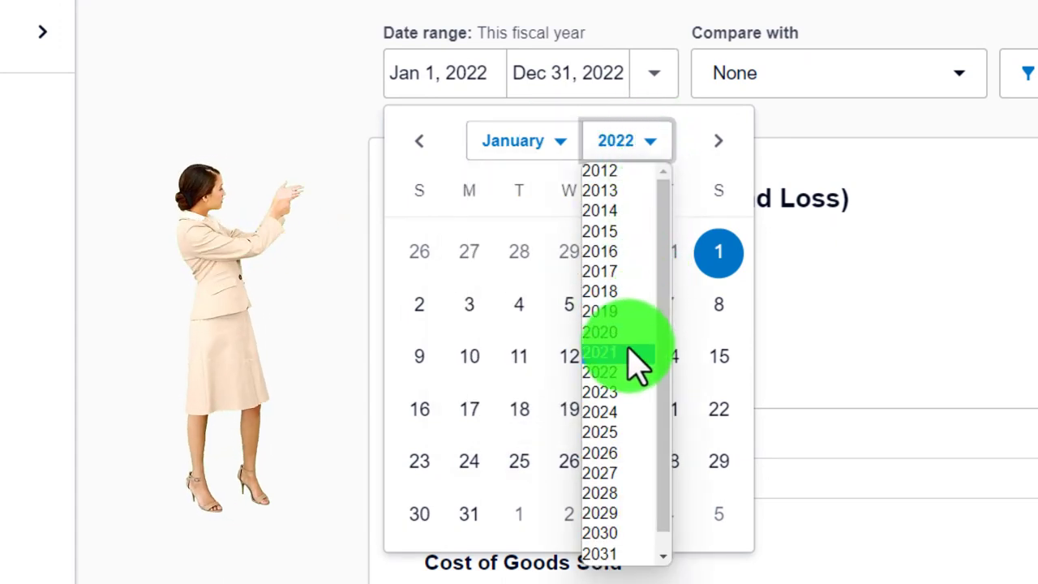
{"action": "left_click", "coordinate": [600, 352]}
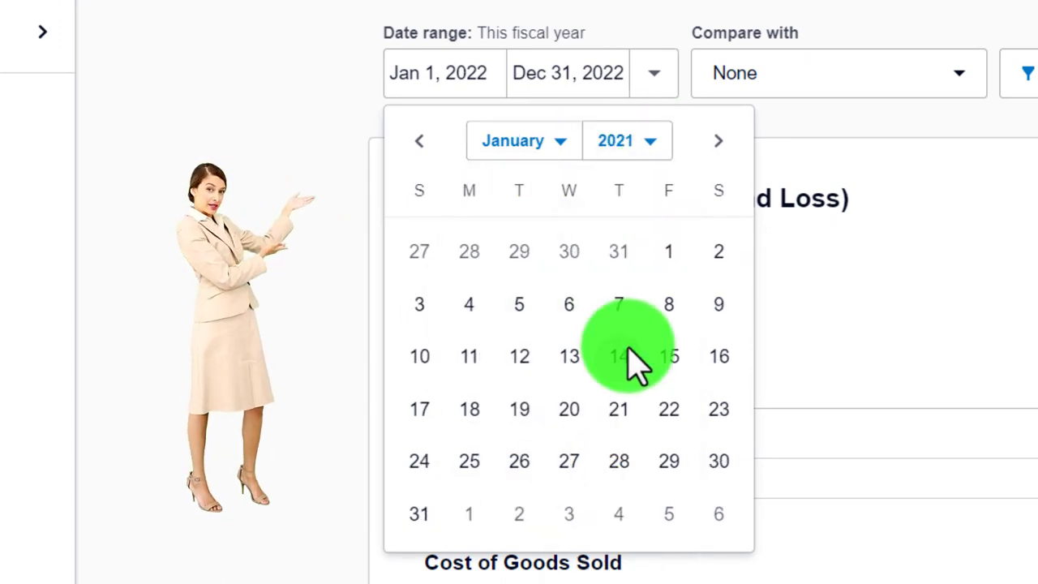
{"action": "left_click", "coordinate": [674, 253]}
Set the Income Statement's end date to Dec 31, 2021 and update the report.
{"action": "left_click", "coordinate": [654, 75]}
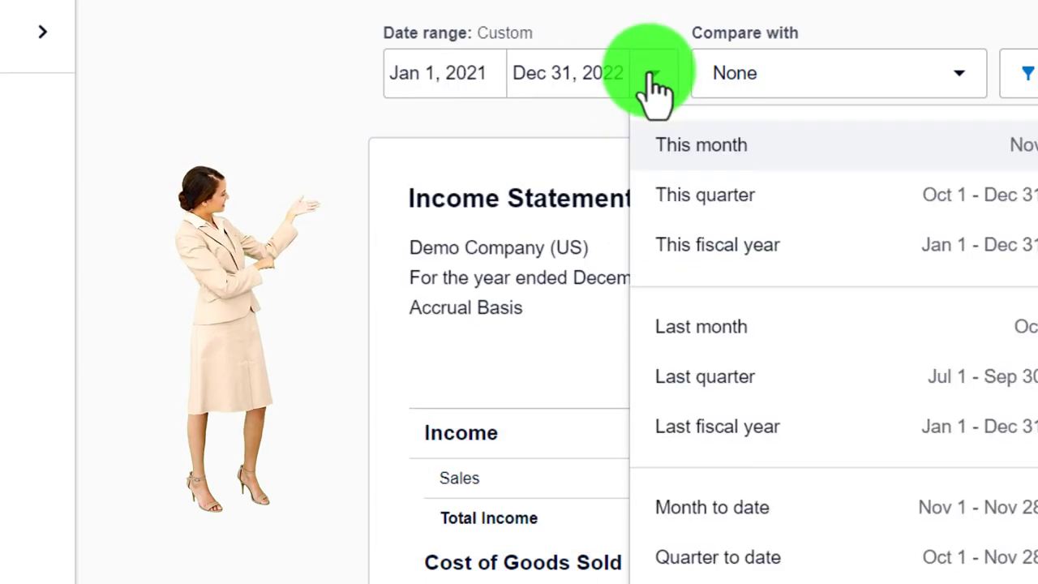
{"action": "left_click", "coordinate": [649, 85]}
{"action": "left_click", "coordinate": [617, 72]}
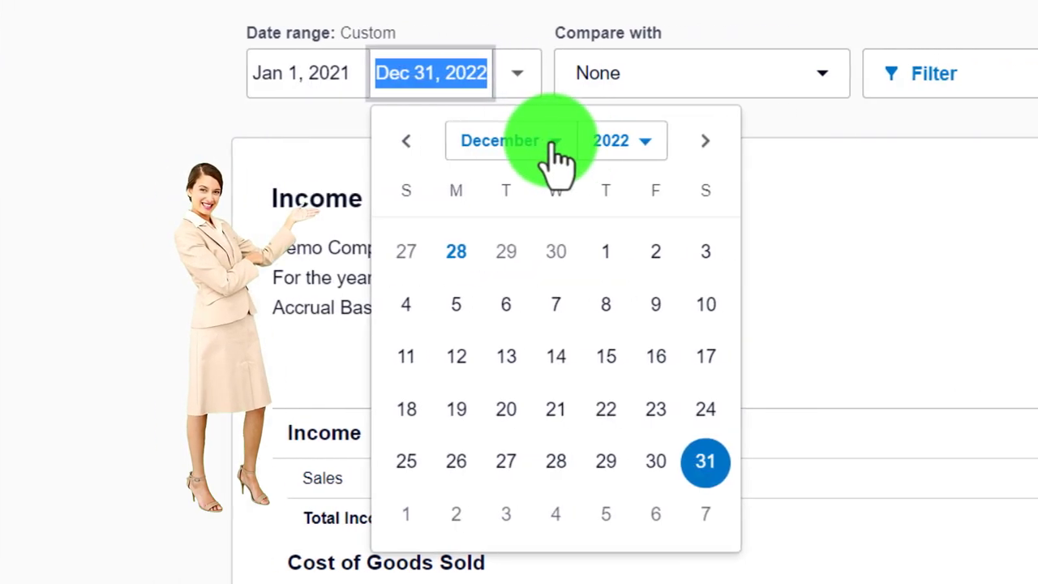
{"action": "left_click", "coordinate": [641, 154]}
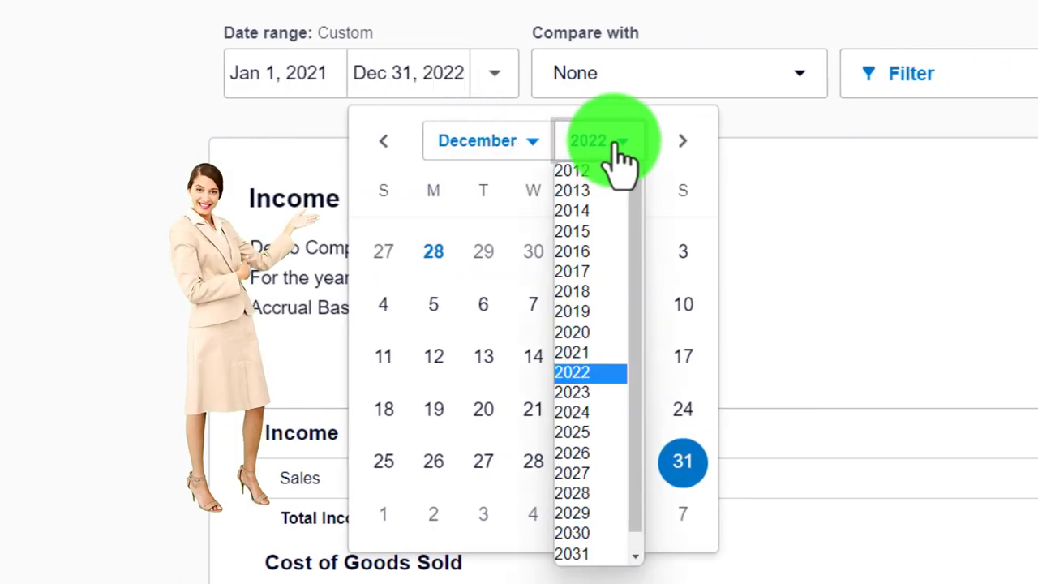
{"action": "left_click", "coordinate": [582, 352]}
{"action": "left_click", "coordinate": [385, 408]}
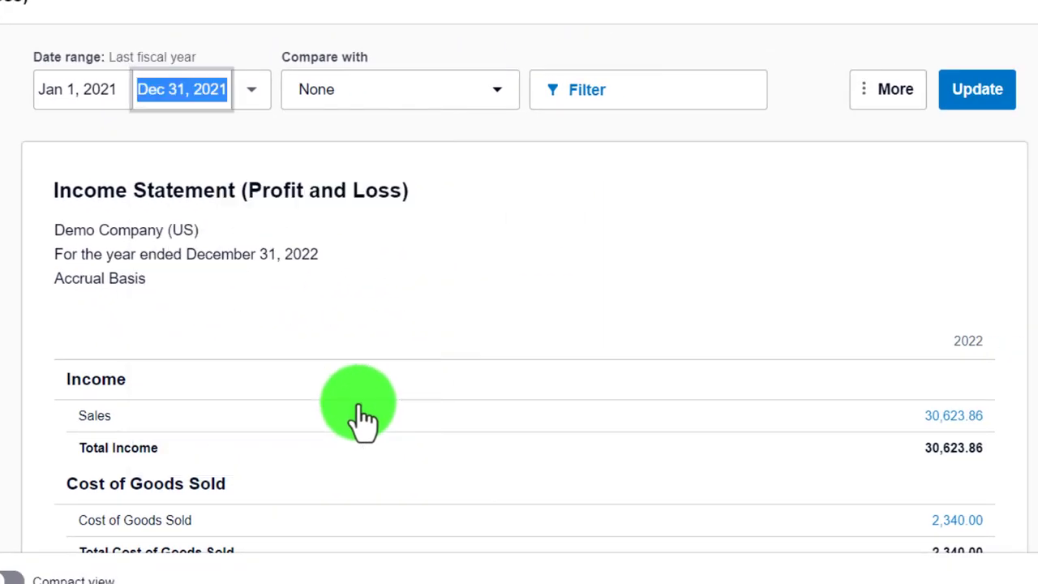
{"action": "left_click", "coordinate": [977, 89]}
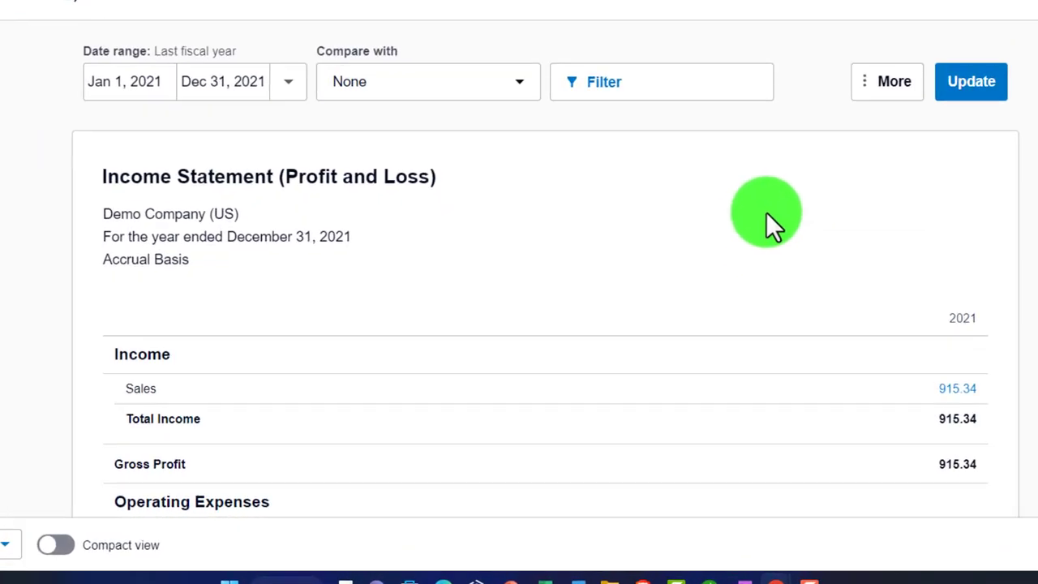
Return to the Demo Company dashboard and view the kinds of records that can be created new.
{"action": "left_click", "coordinate": [73, 10]}
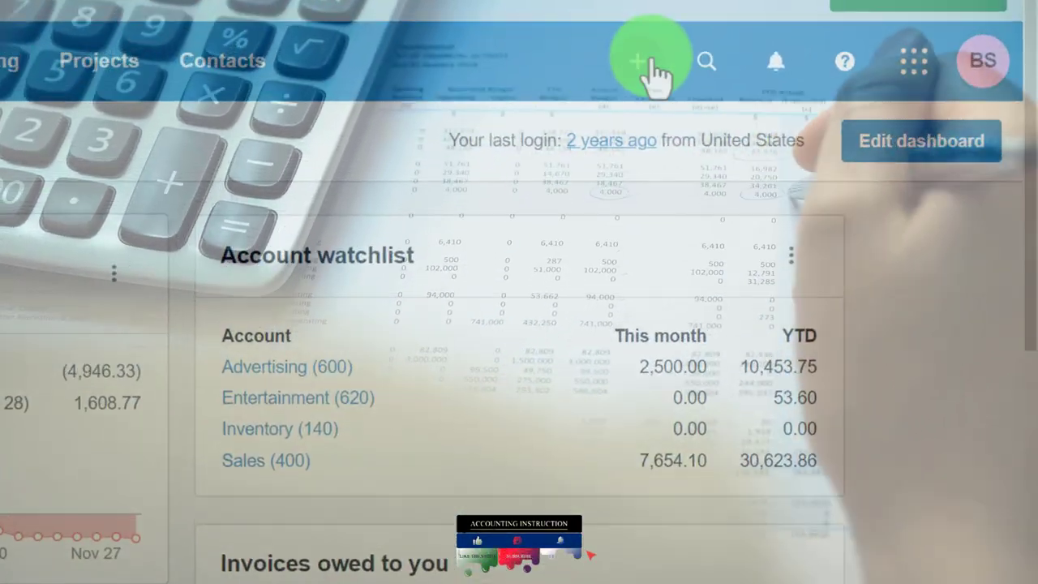
{"action": "left_click", "coordinate": [780, 32]}
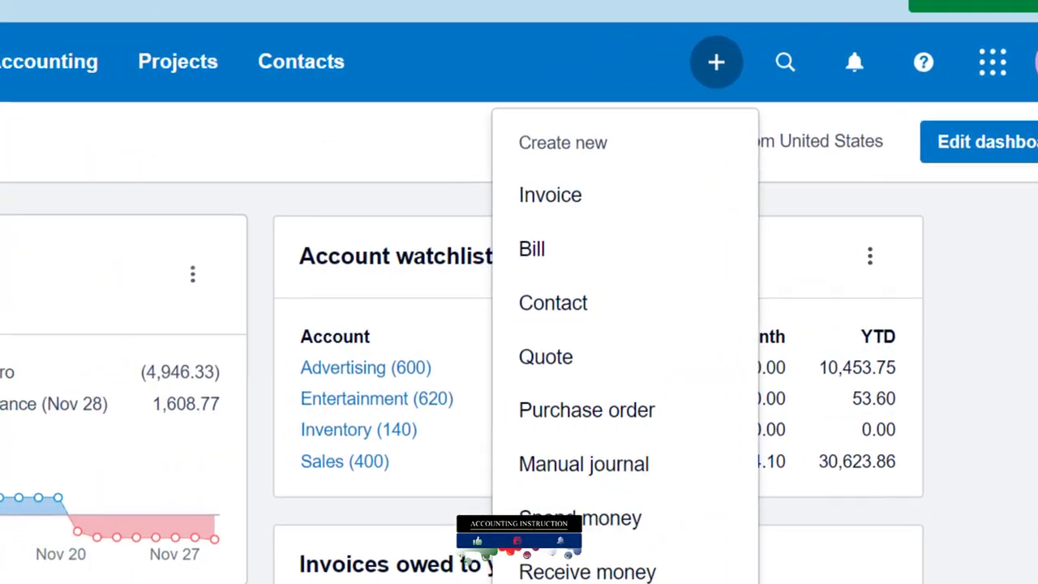
{"action": "left_click", "coordinate": [110, 354]}
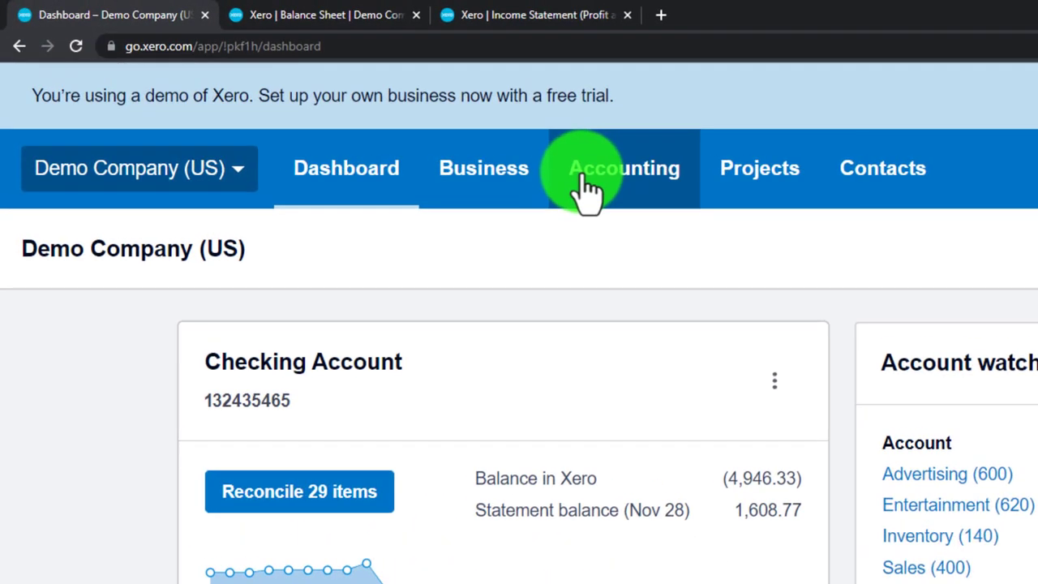
Review the accounting options, open the Bank accounts page and bring the Checking Account overview into view.
{"action": "left_click", "coordinate": [584, 179]}
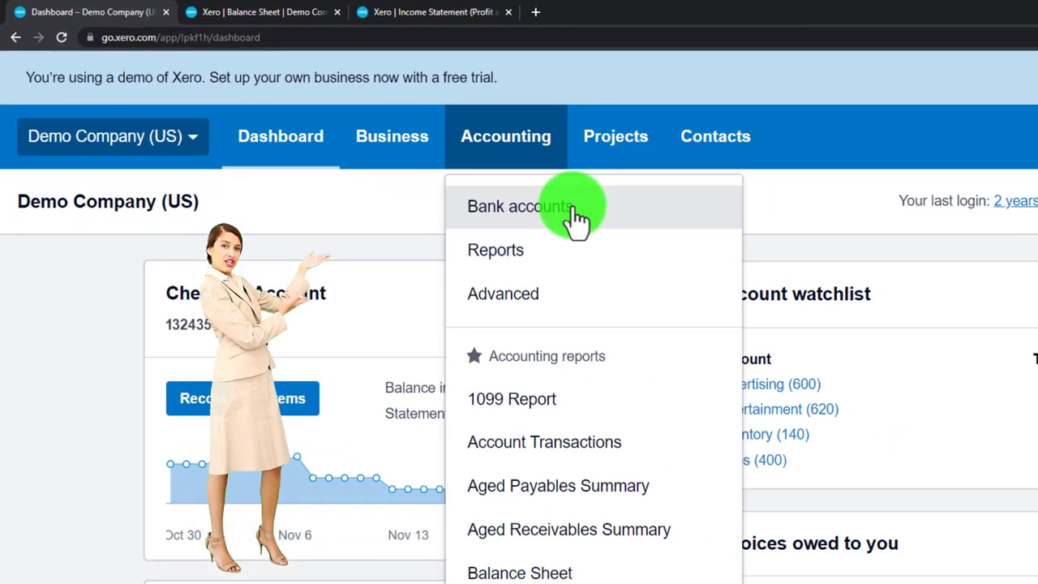
{"action": "scroll", "coordinate": [438, 276], "scroll_direction": "down", "scroll_amount": 3}
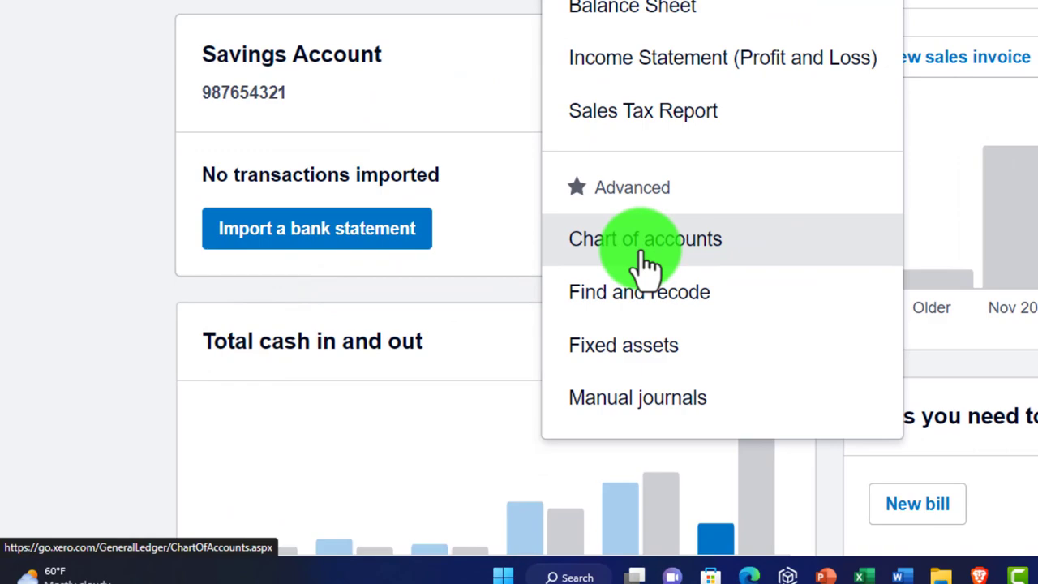
{"action": "scroll", "coordinate": [646, 264], "scroll_direction": "up", "scroll_amount": 3}
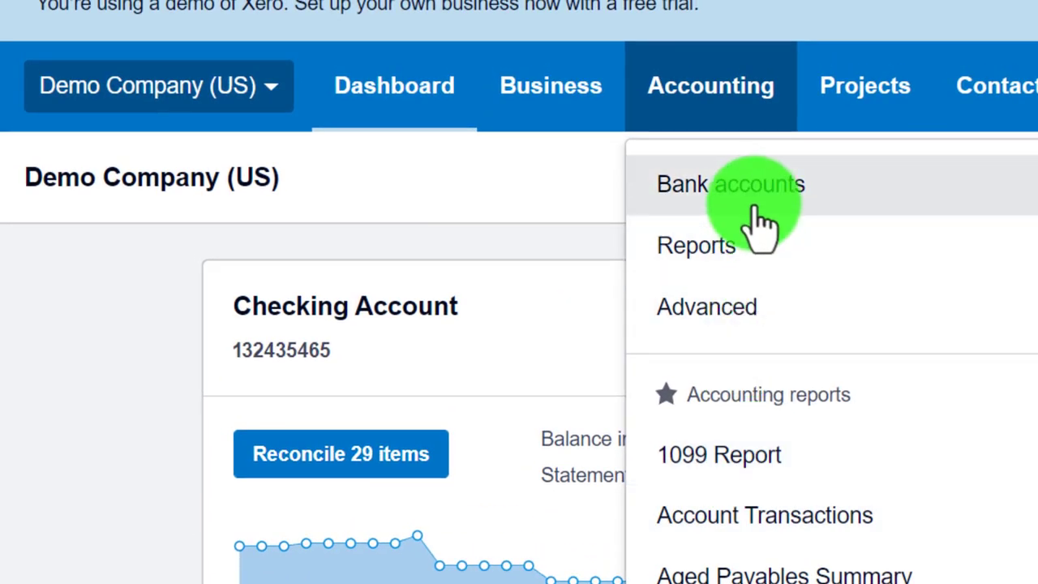
{"action": "left_click", "coordinate": [761, 223]}
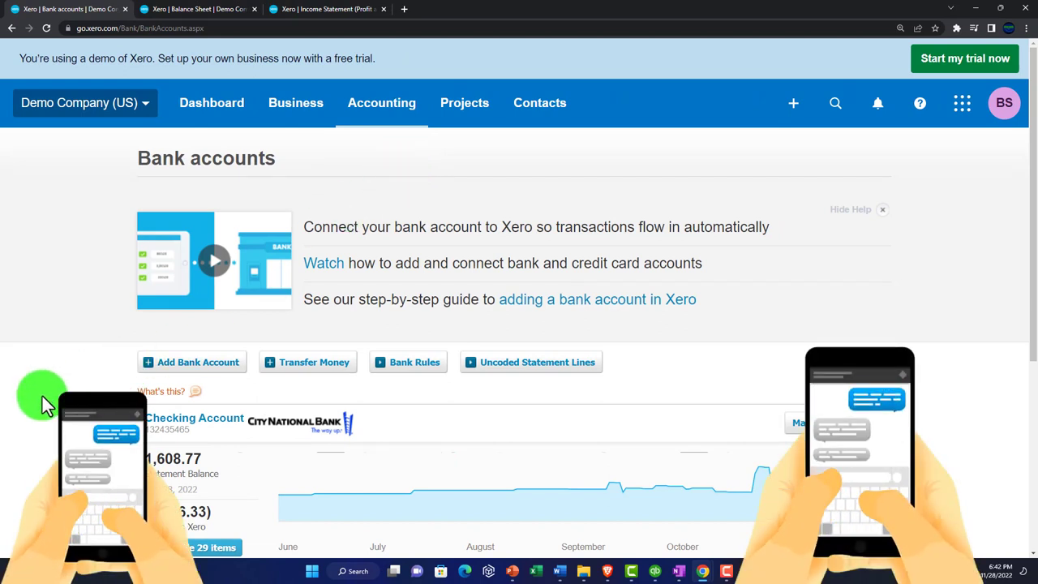
{"action": "scroll", "coordinate": [46, 406], "scroll_direction": "down", "scroll_amount": 1}
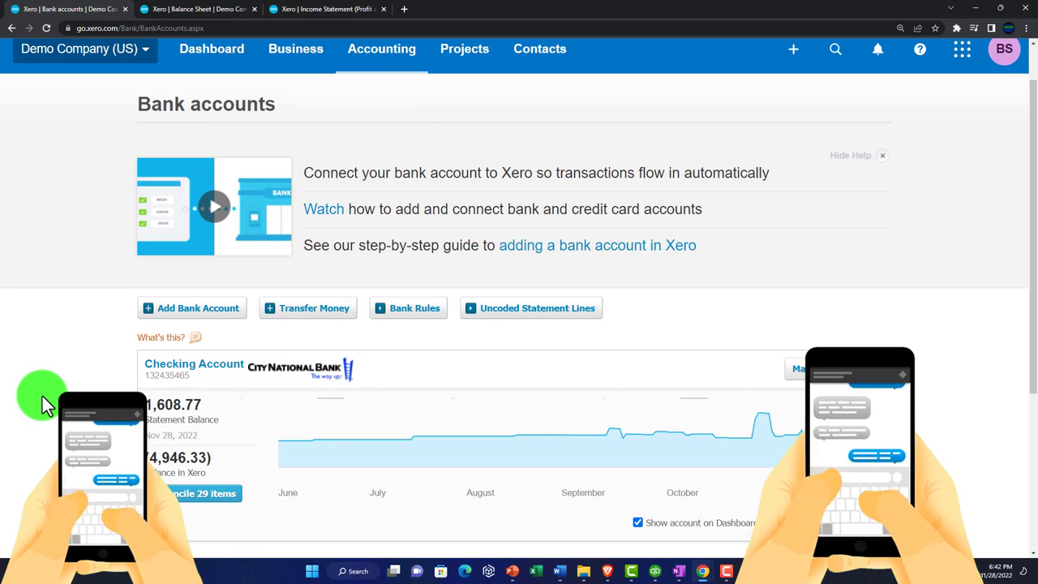
Look over the Bank accounts page and open the Checking Account's bank reconciliation.
{"action": "scroll", "coordinate": [46, 405], "scroll_direction": "down", "scroll_amount": 1}
{"action": "scroll", "coordinate": [46, 406], "scroll_direction": "up", "scroll_amount": 2}
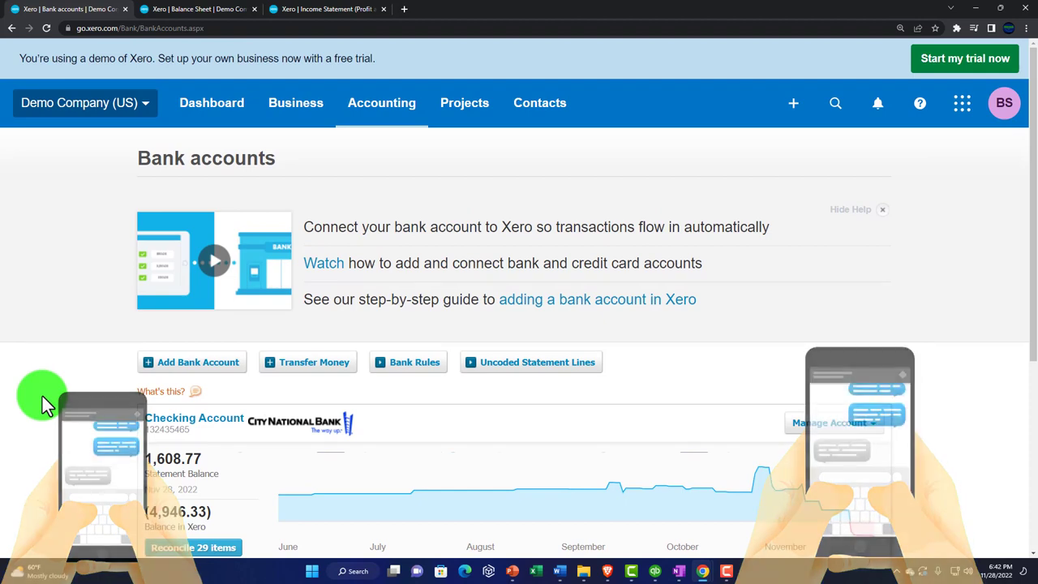
{"action": "scroll", "coordinate": [44, 403], "scroll_direction": "down", "scroll_amount": 3}
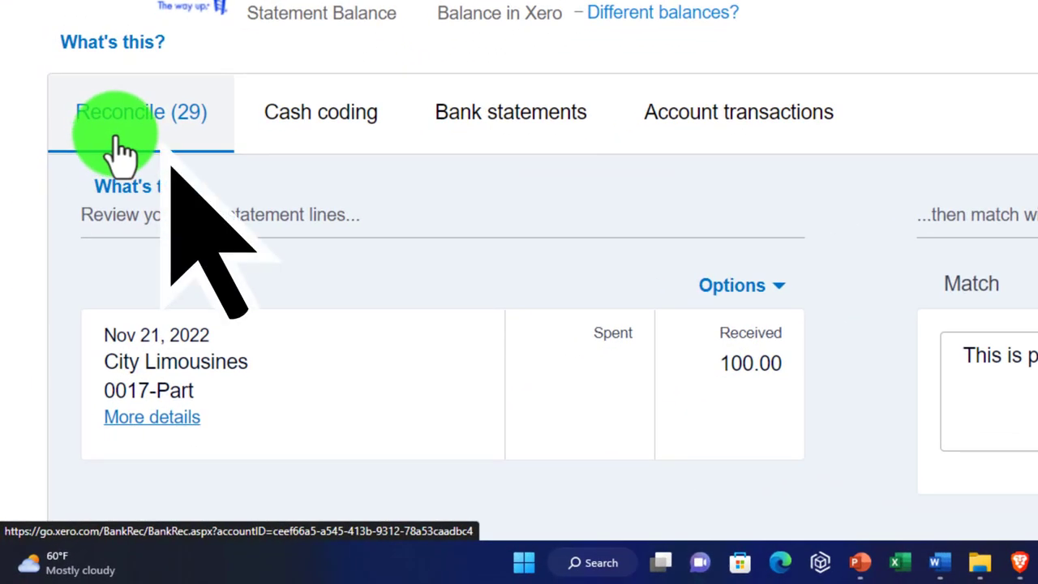
{"action": "scroll", "coordinate": [120, 151], "scroll_direction": "down", "scroll_amount": 3}
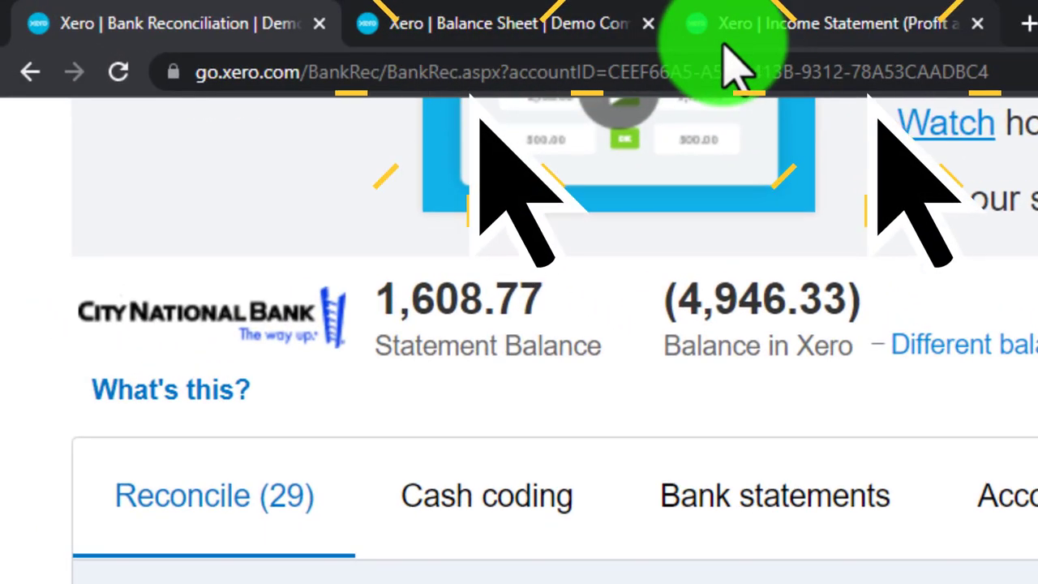
{"action": "mouse_move", "coordinate": [725, 44]}
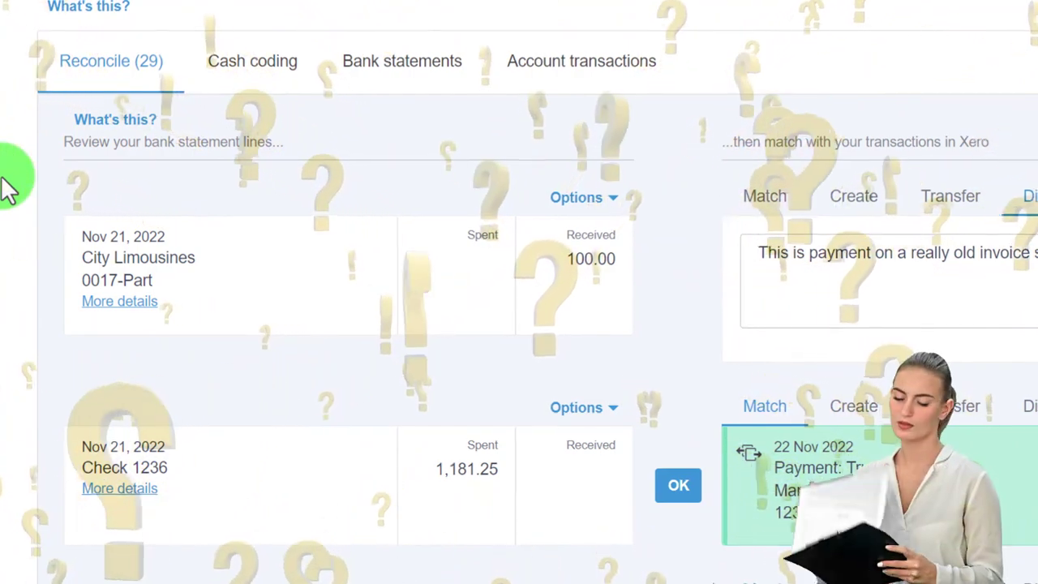
Examine the Checking Account's bank statement lines alongside their suggested matches in Xero.
{"action": "scroll", "coordinate": [6, 231], "scroll_direction": "down", "scroll_amount": 2}
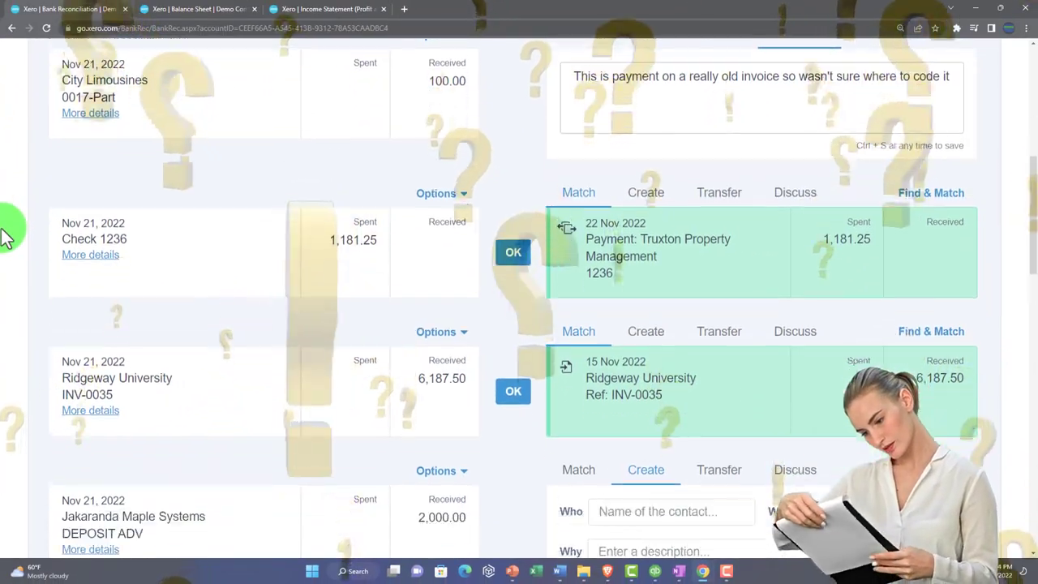
{"action": "scroll", "coordinate": [7, 235], "scroll_direction": "down", "scroll_amount": 2}
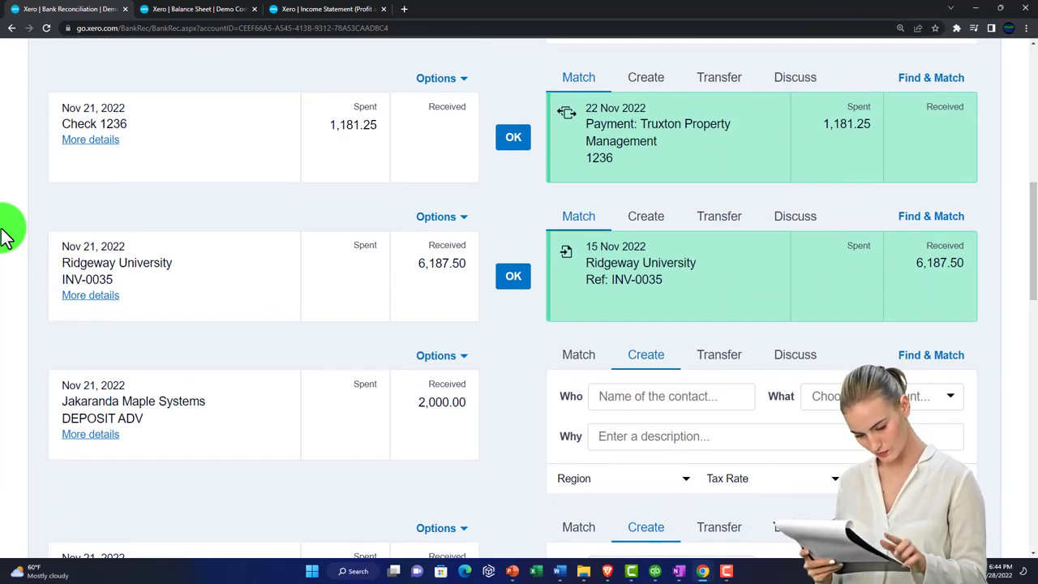
{"action": "scroll", "coordinate": [6, 235], "scroll_direction": "up", "scroll_amount": 3}
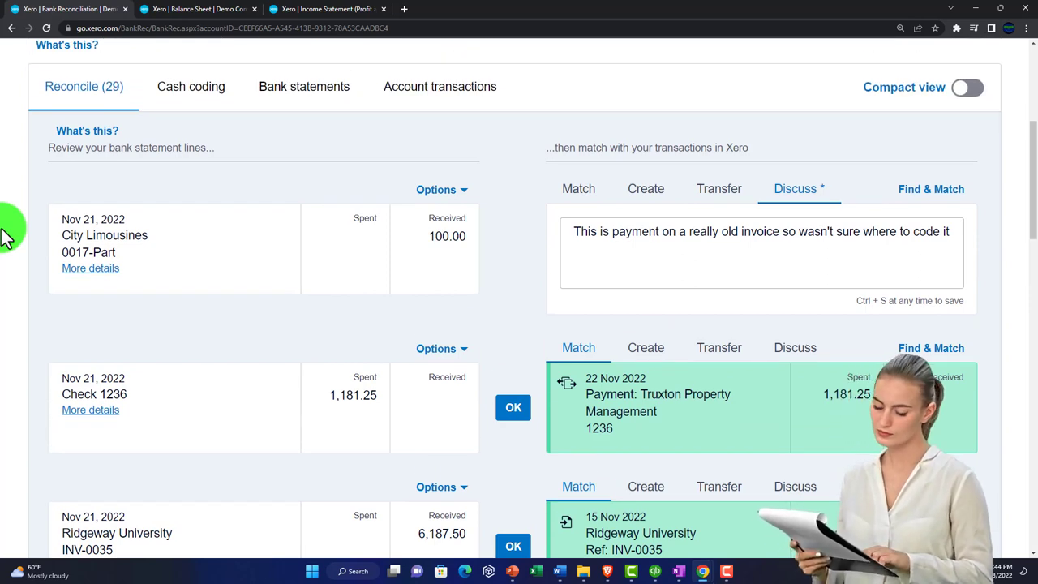
{"action": "scroll", "coordinate": [6, 235], "scroll_direction": "up", "scroll_amount": 1}
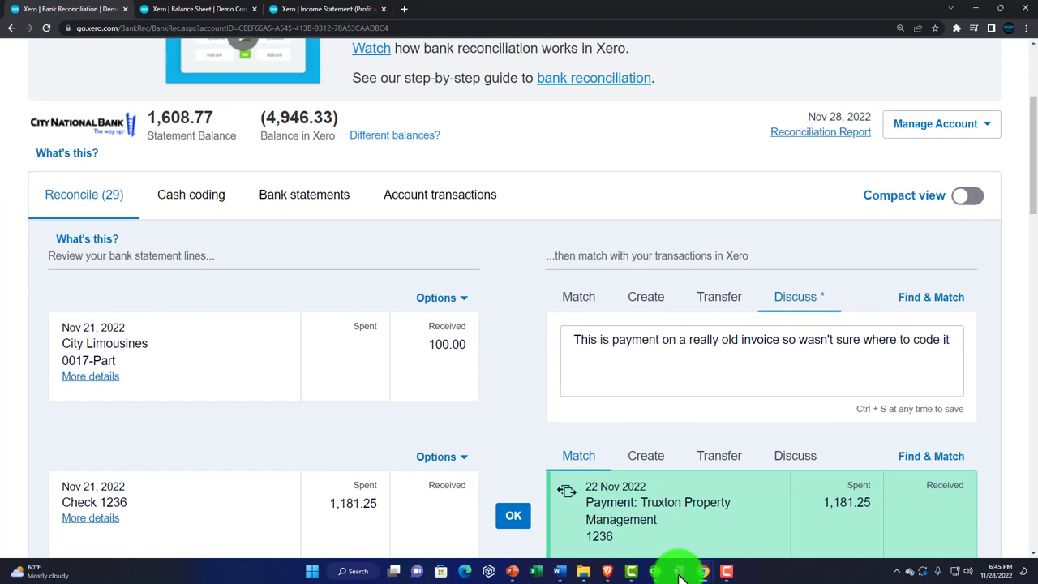
Review the sales receipts stage of the accounting flowchart in OneNote and return to the Checking Account's reconciliation view in Chrome.
{"action": "left_click", "coordinate": [680, 573]}
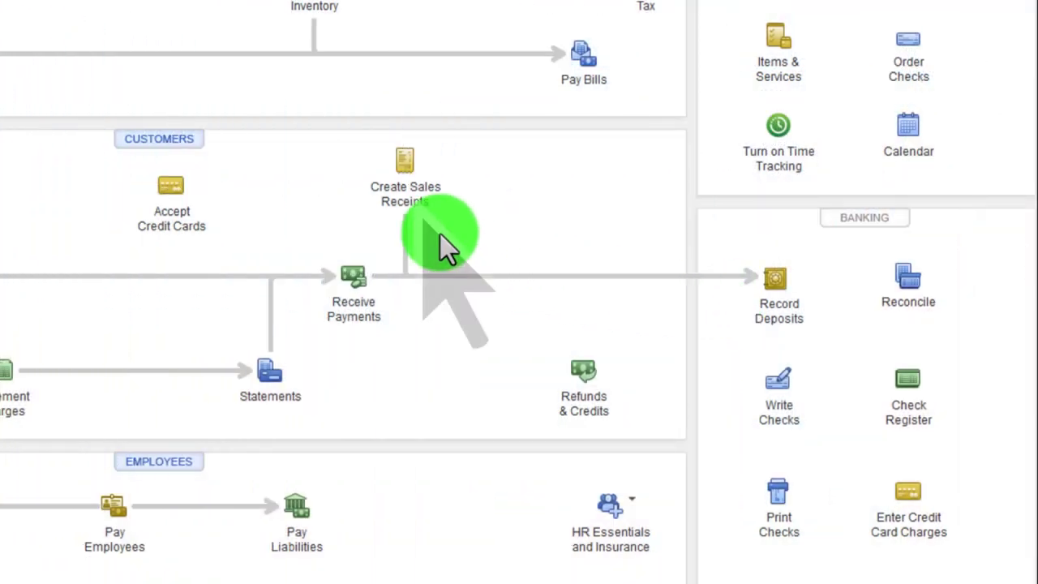
{"action": "left_click", "coordinate": [412, 195]}
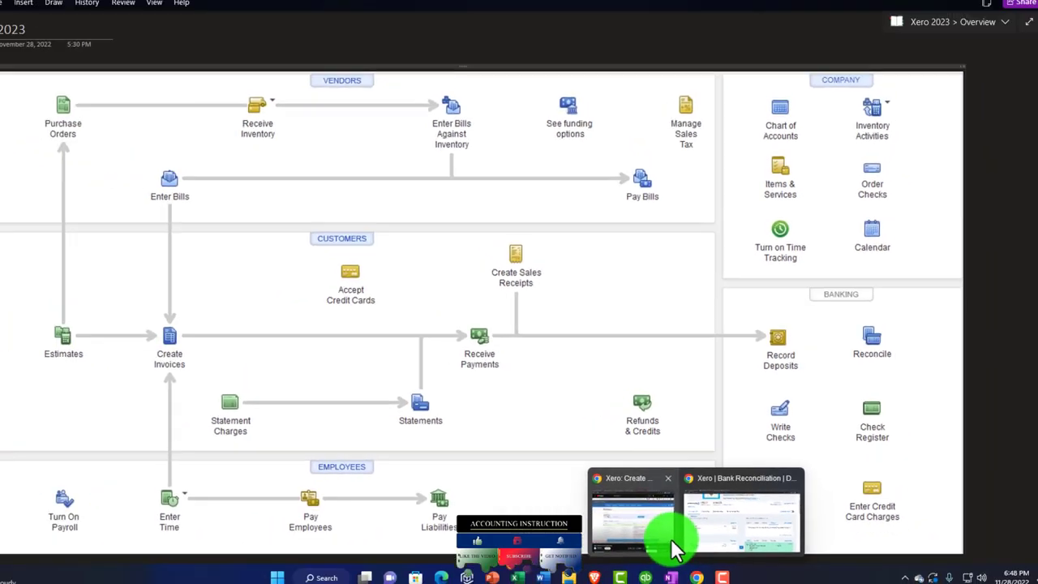
{"action": "left_click", "coordinate": [719, 519]}
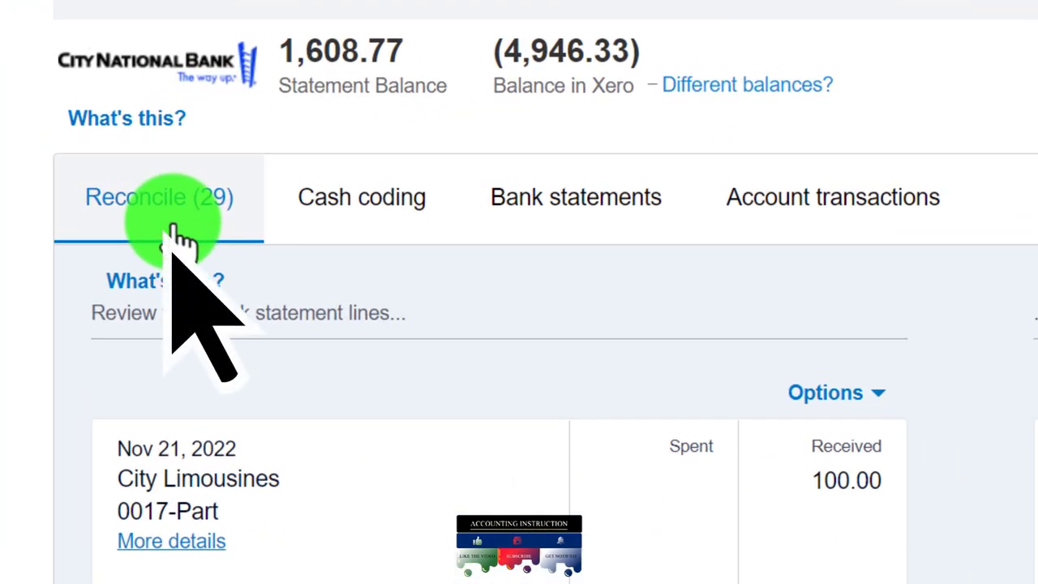
{"action": "left_click", "coordinate": [175, 231]}
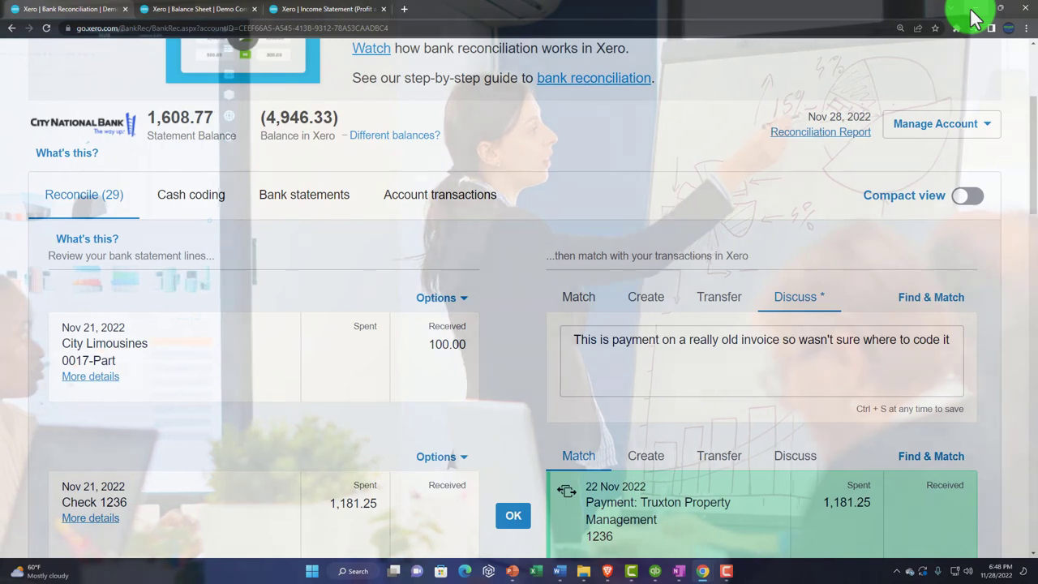
Examine the full Xero 2023 flowchart in OneNote again and switch back to the bank reconciliation in Chrome.
{"action": "left_click", "coordinate": [974, 18]}
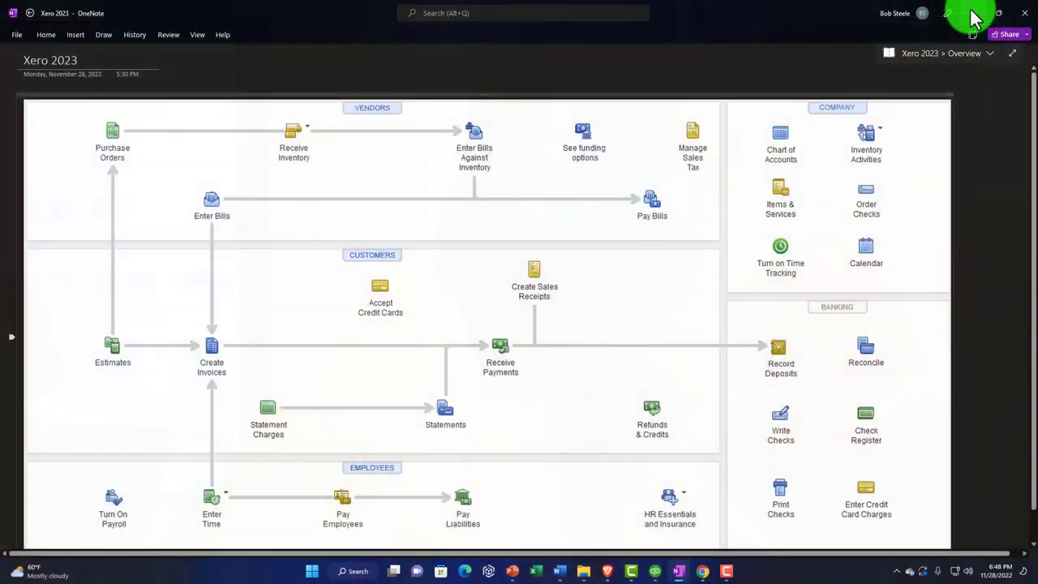
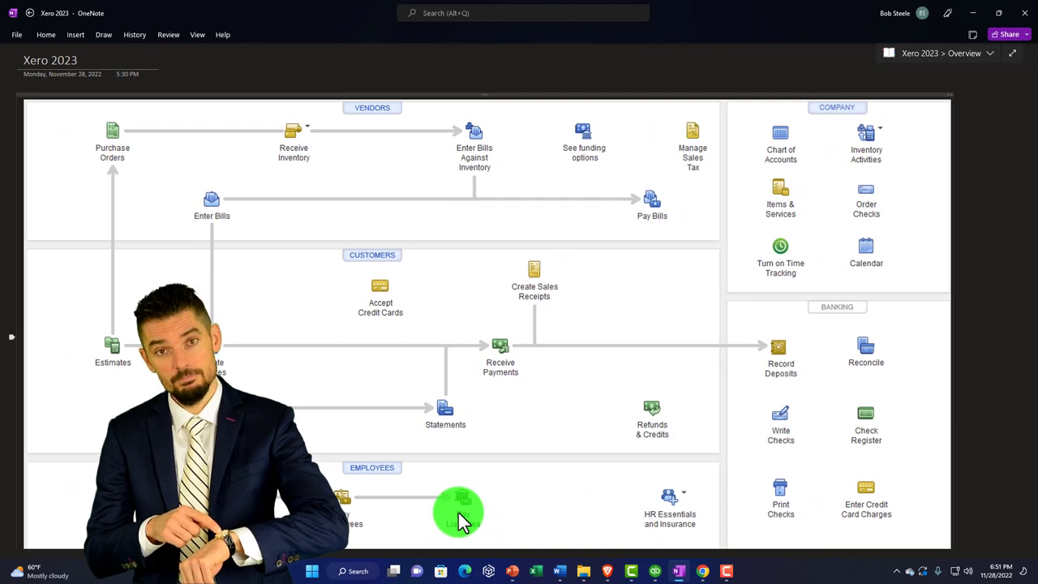
{"action": "left_click", "coordinate": [974, 13]}
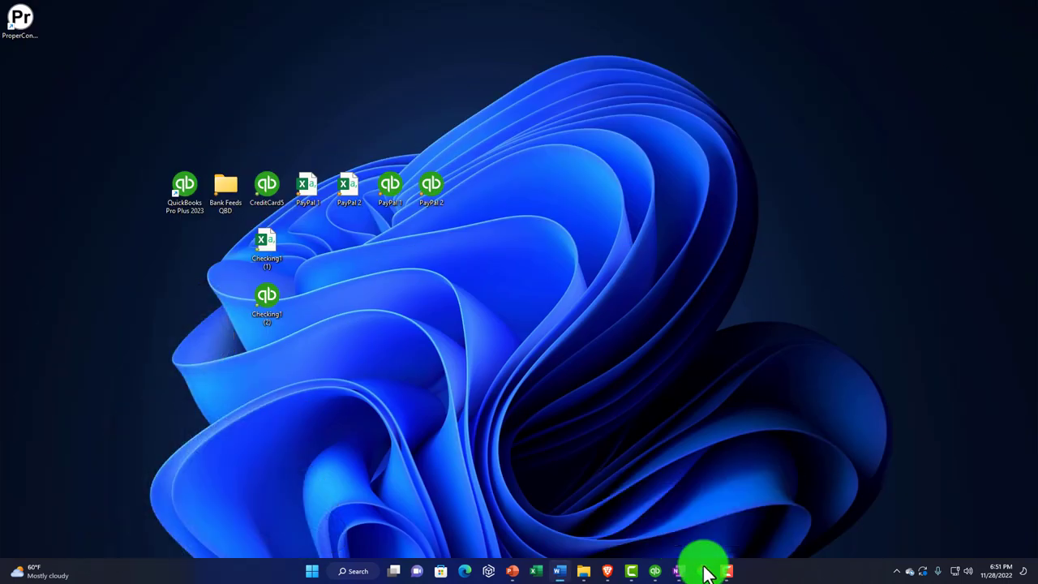
{"action": "left_click", "coordinate": [708, 540]}
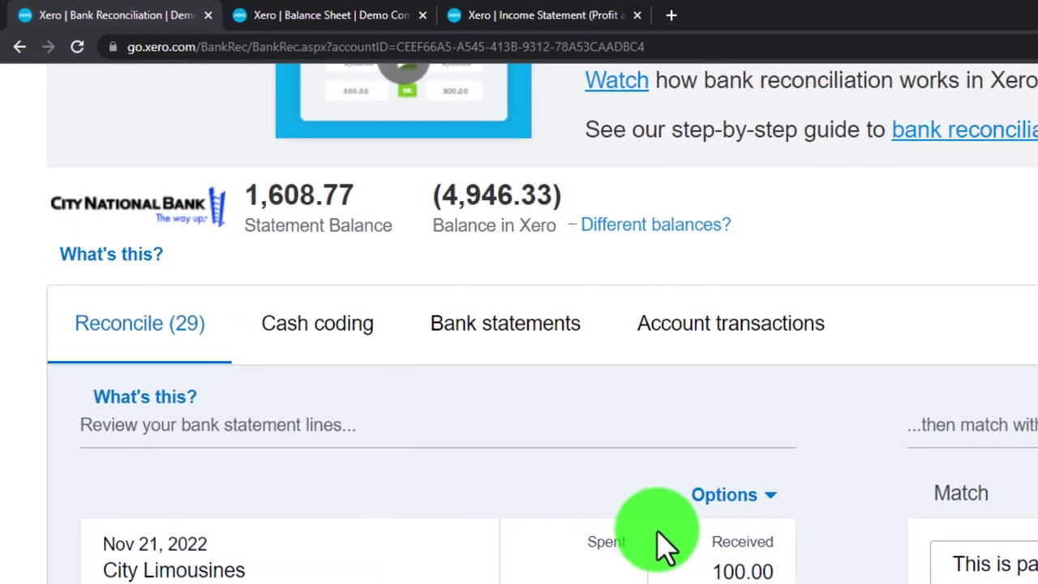
View the kinds of records that can be created new from the Checking Account page and close the list.
{"action": "scroll", "coordinate": [622, 521], "scroll_direction": "up", "scroll_amount": 5}
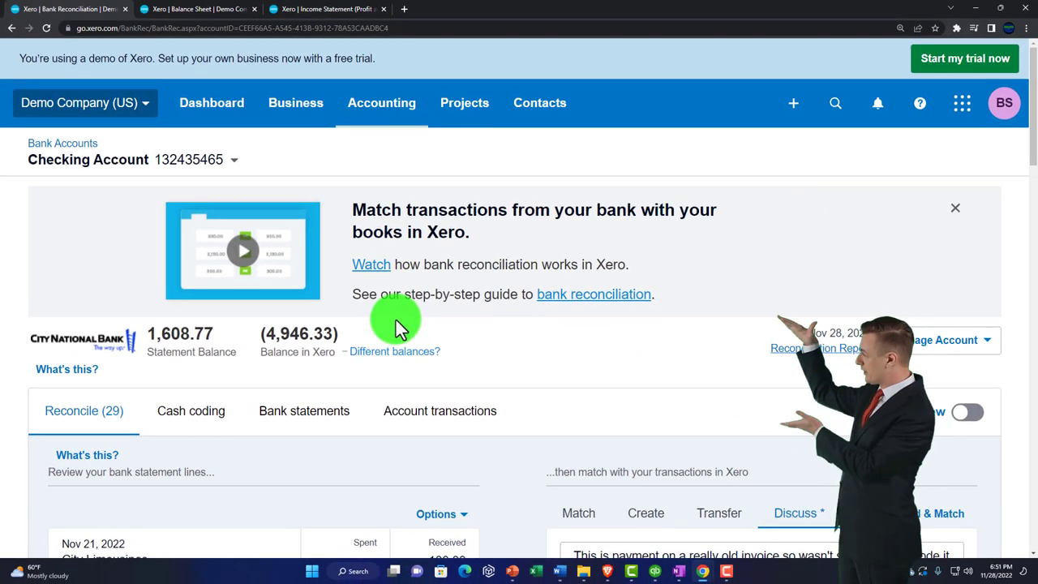
{"action": "scroll", "coordinate": [397, 328], "scroll_direction": "down", "scroll_amount": 1}
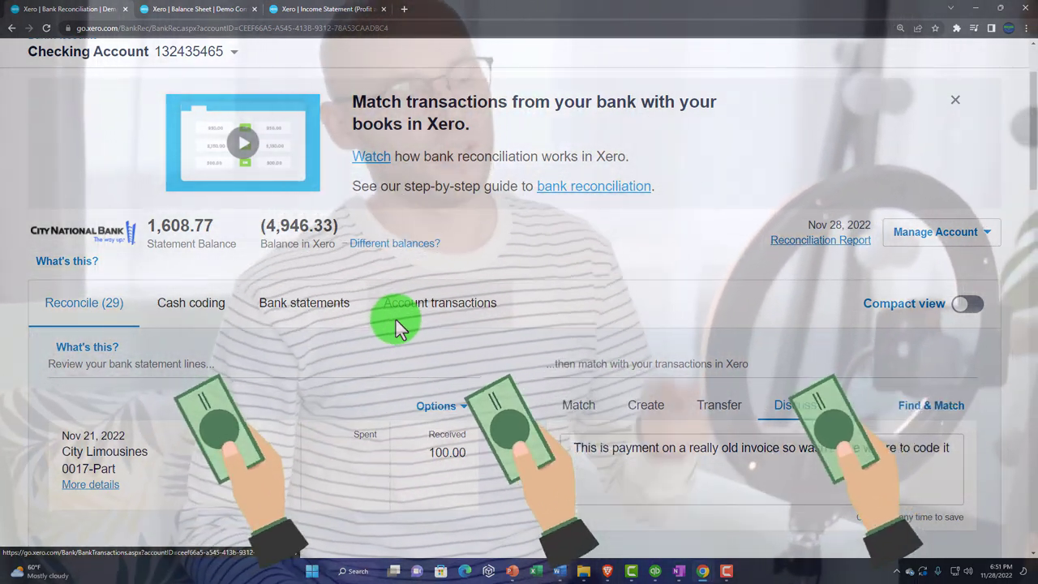
{"action": "scroll", "coordinate": [398, 324], "scroll_direction": "up", "scroll_amount": 2}
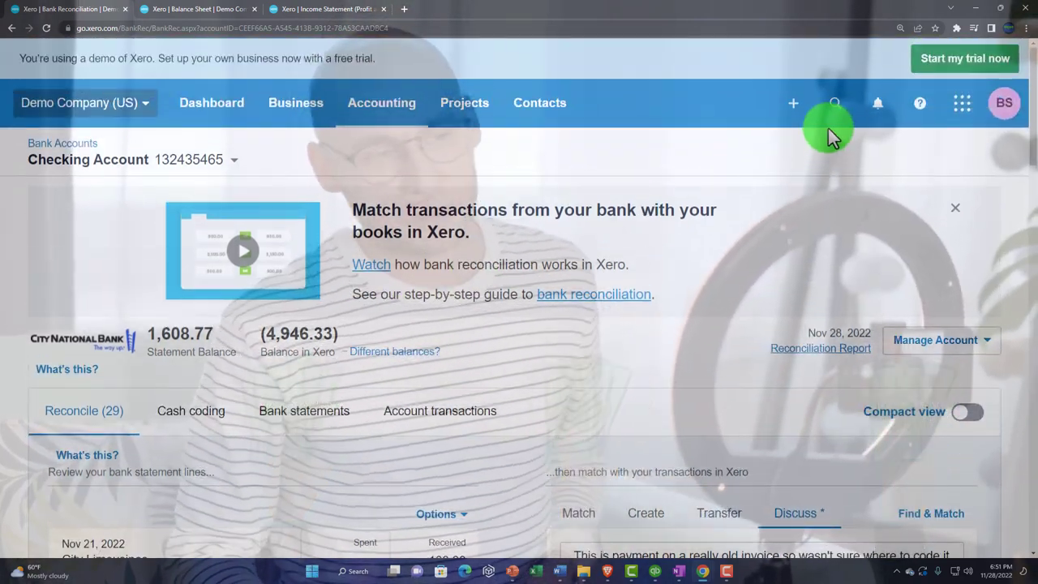
{"action": "left_click", "coordinate": [799, 114]}
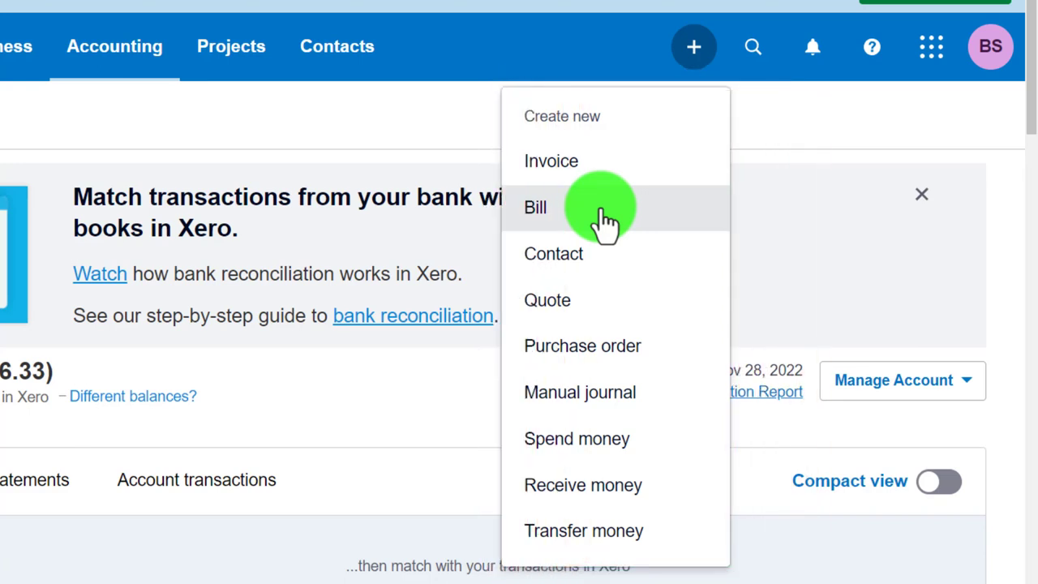
{"action": "left_click", "coordinate": [393, 132]}
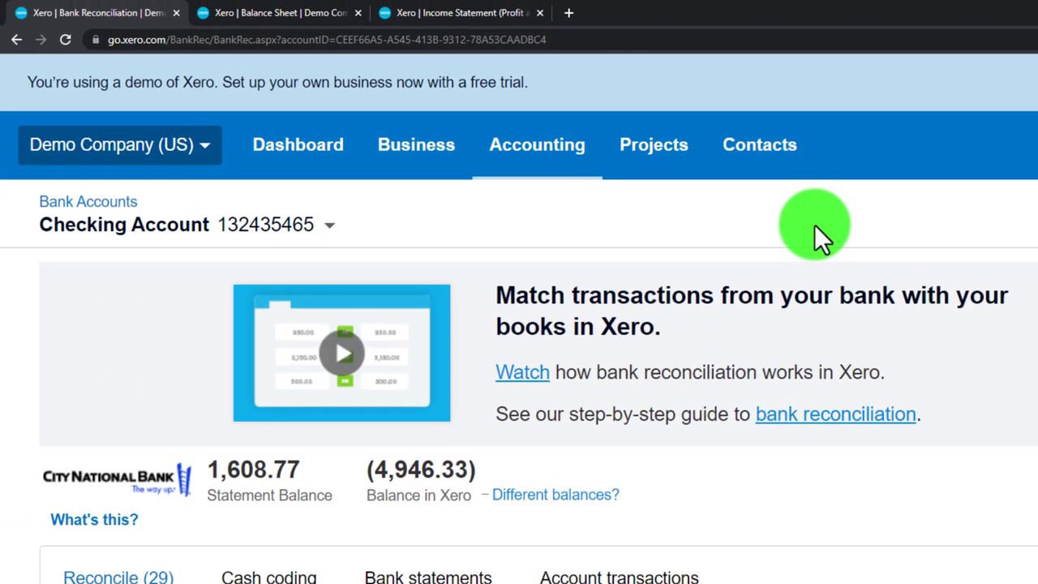